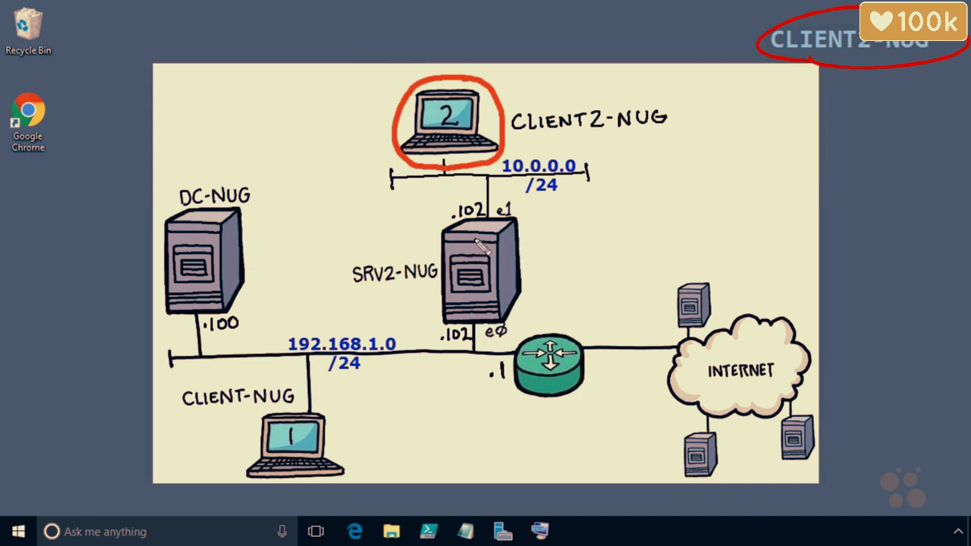
{"action": "left_click_drag", "start_coordinate": [857, 225], "coordinate": [788, 245]}
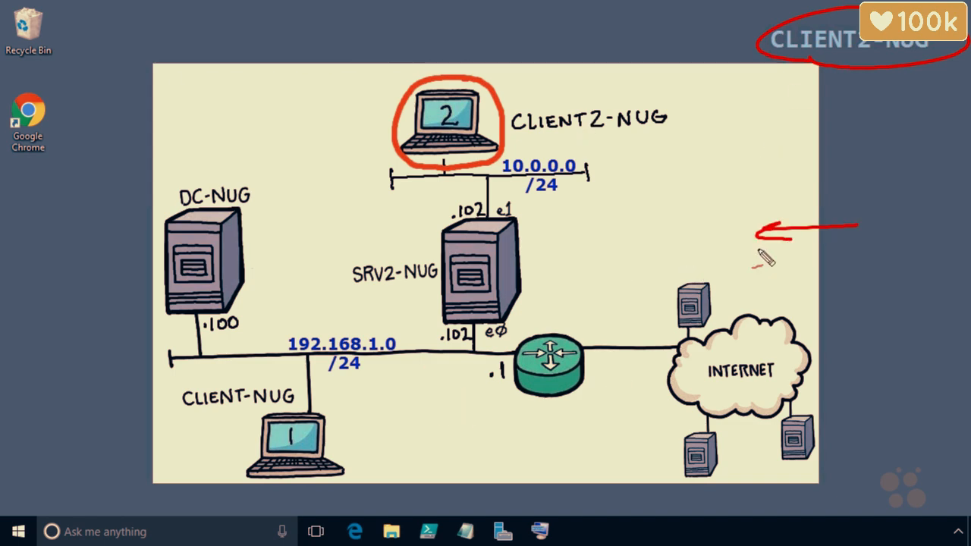
{"action": "left_click_drag", "start_coordinate": [320, 99], "coordinate": [345, 130]}
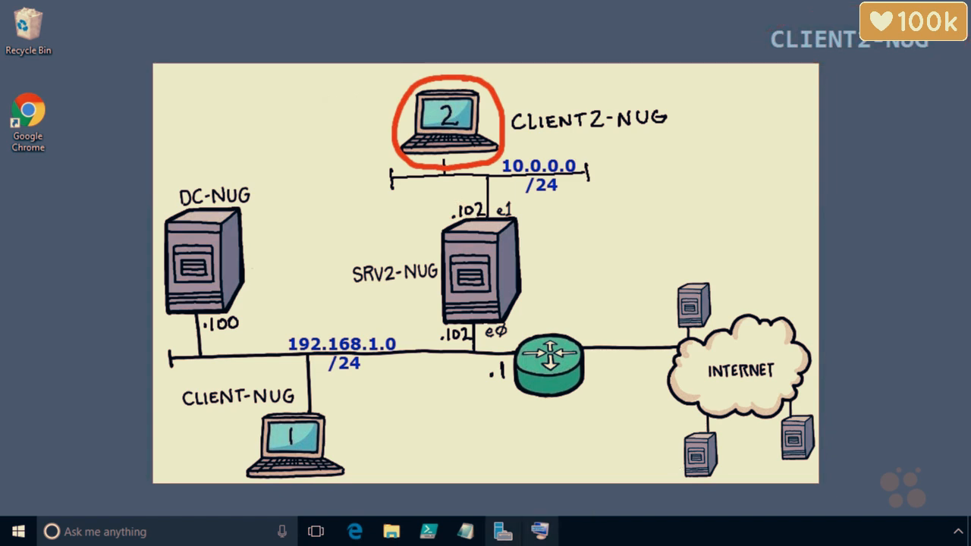
Open Windows PowerShell ISE and the Network Connections window on CLIENT2-NUG.
{"action": "left_click", "coordinate": [429, 537]}
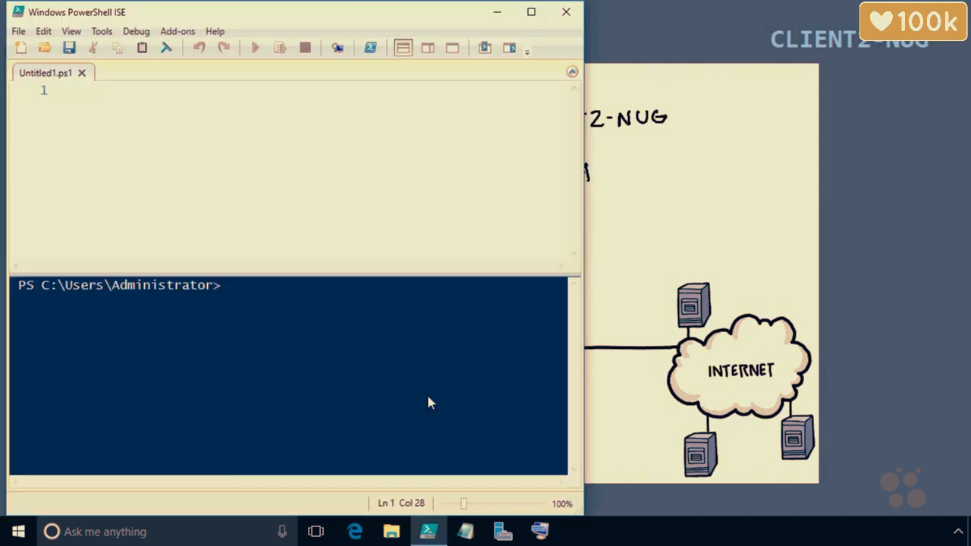
{"action": "right_click", "coordinate": [20, 536]}
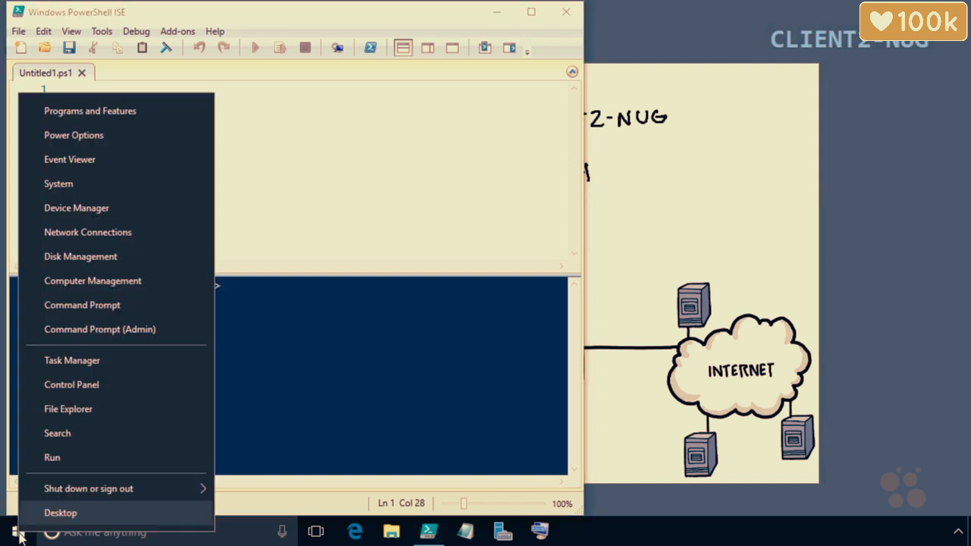
{"action": "left_click", "coordinate": [153, 233]}
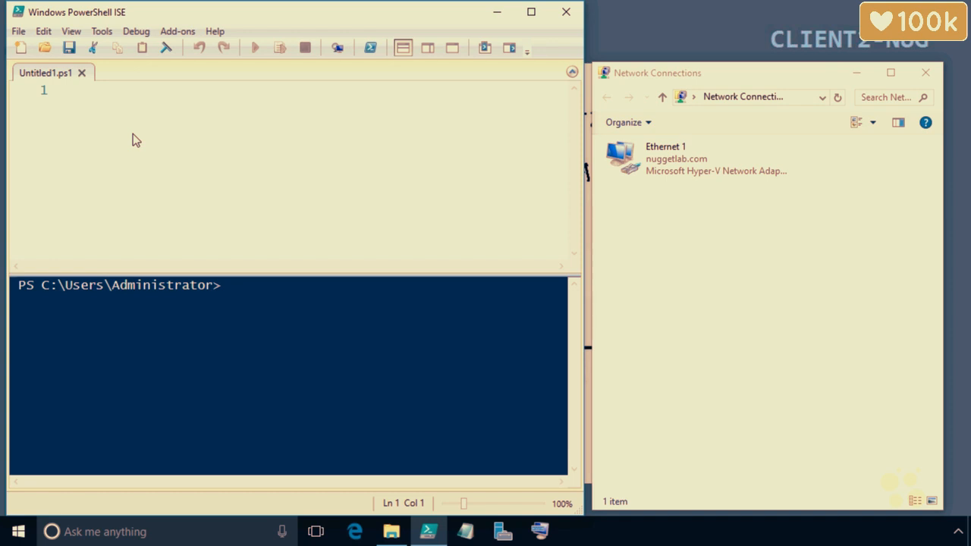
Write a three-line script containing ipconfig, ipconfig /release and ipconfig /renew.
{"action": "type", "text": "ipconfig"}
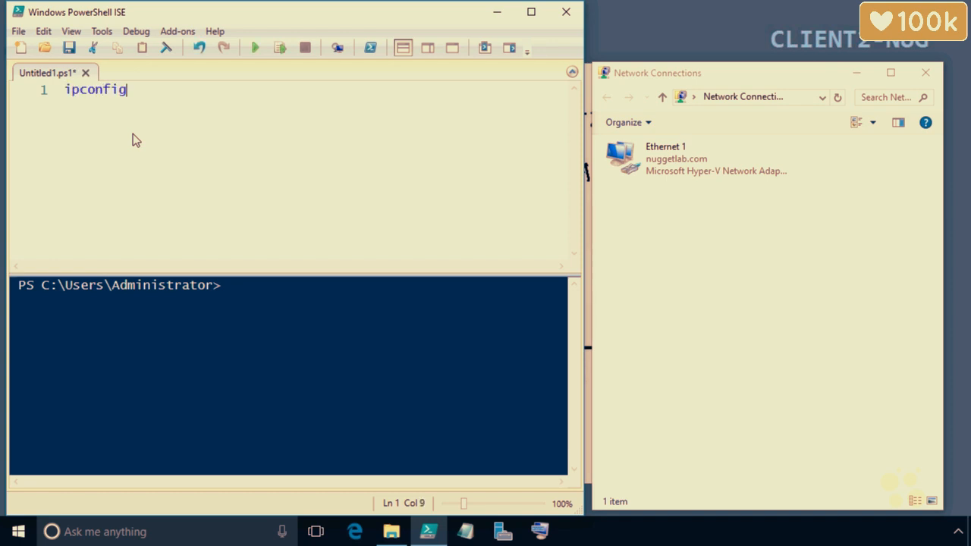
{"action": "key", "text": "Return"}
{"action": "type", "text": "ipconfig /release"}
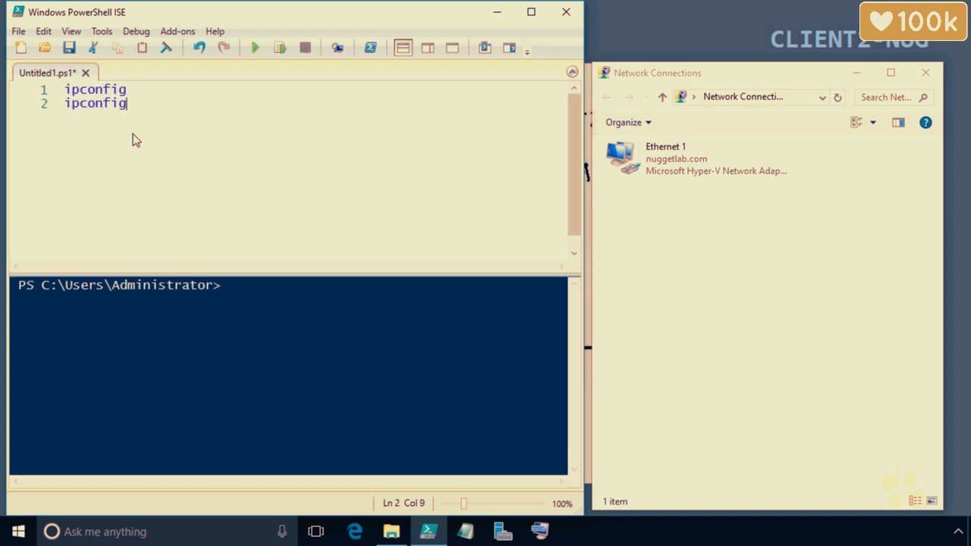
{"action": "key", "text": "Return"}
{"action": "type", "text": "ipconfig /renew"}
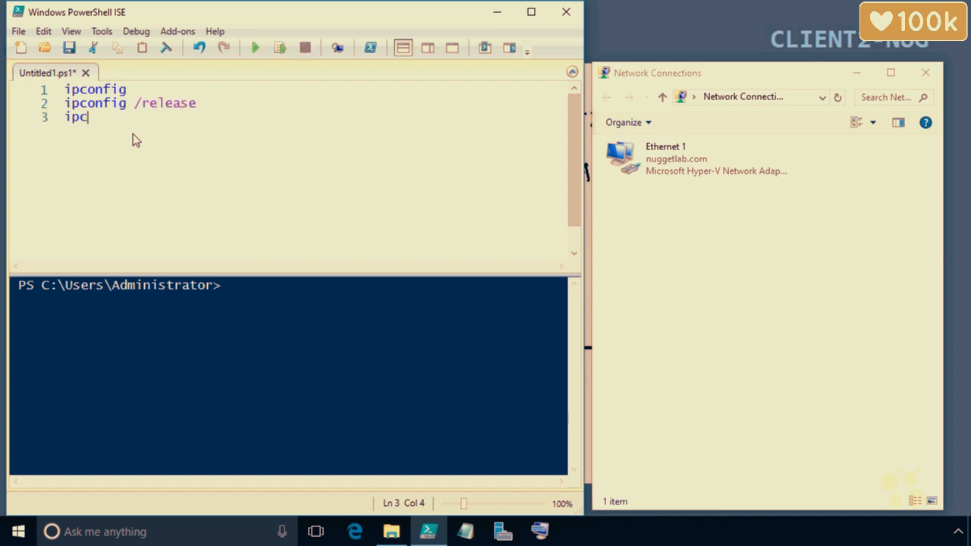
{"action": "key", "text": "Return"}
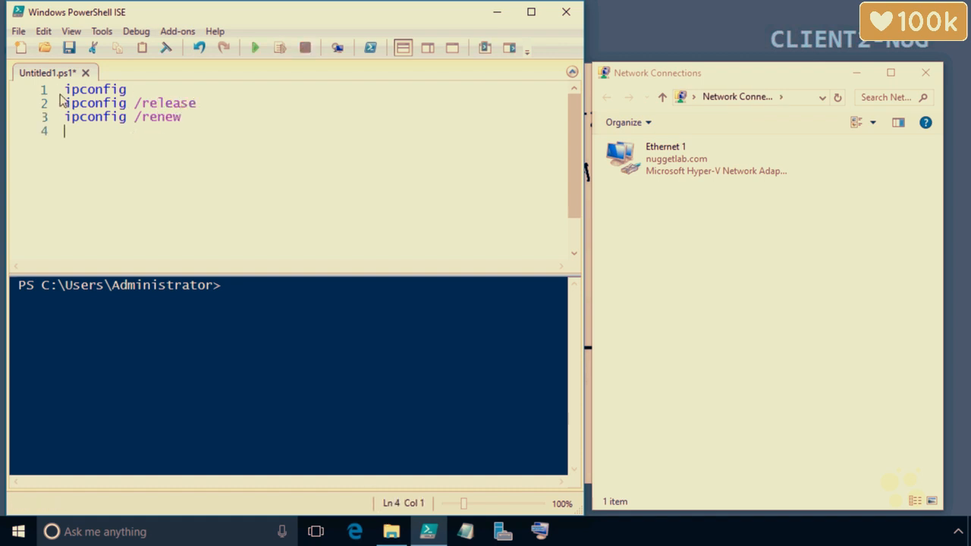
Run the ipconfig, ipconfig /release and ipconfig /renew lines of the script one at a time.
{"action": "left_click", "coordinate": [26, 95]}
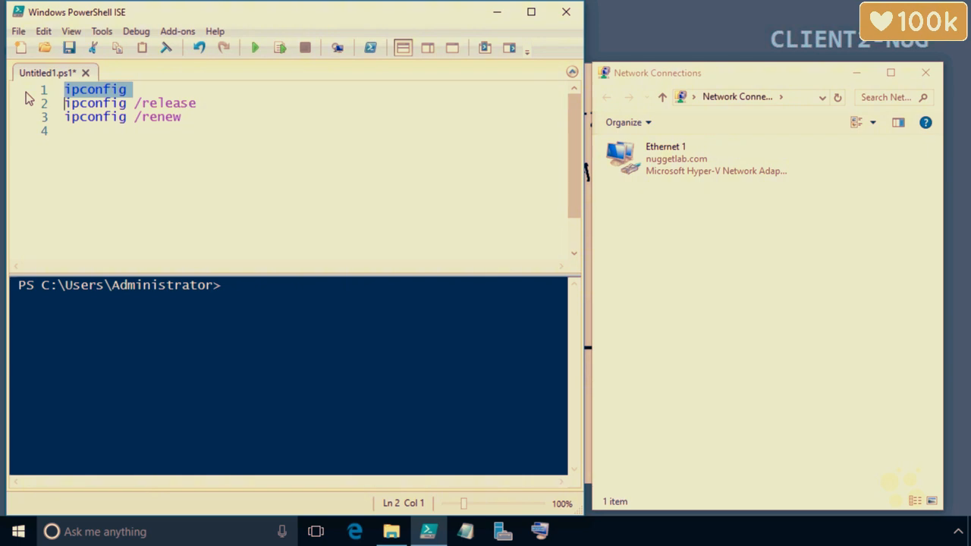
{"action": "key", "text": "F8"}
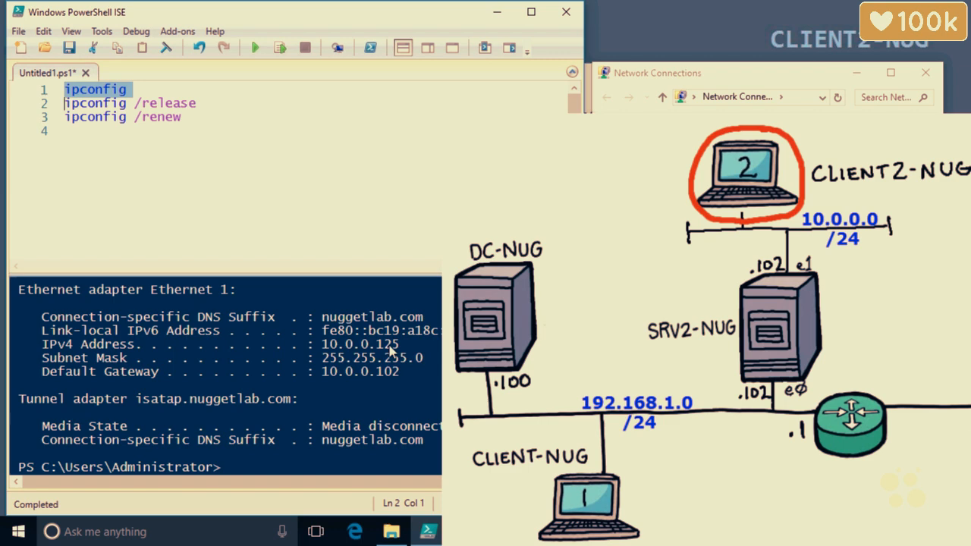
{"action": "left_click", "coordinate": [24, 103]}
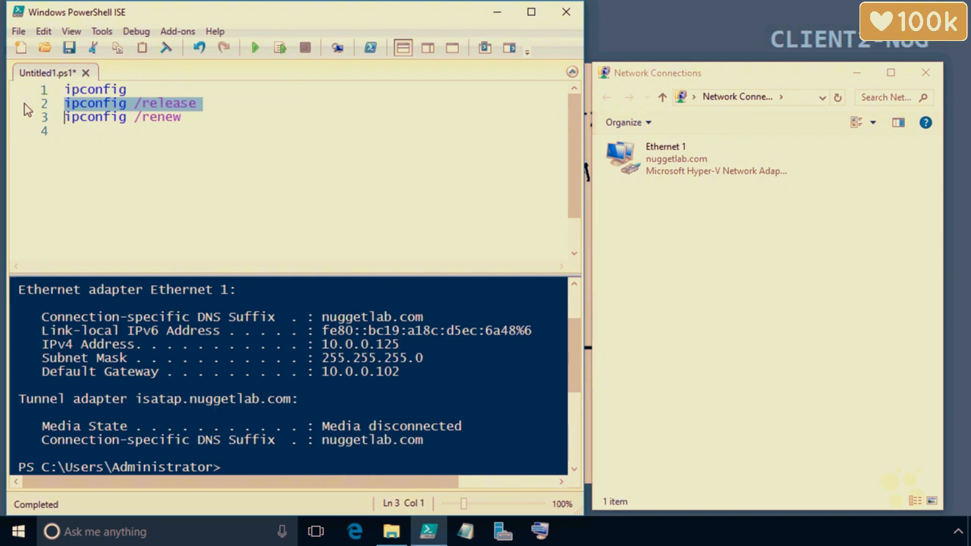
{"action": "key", "text": "F8"}
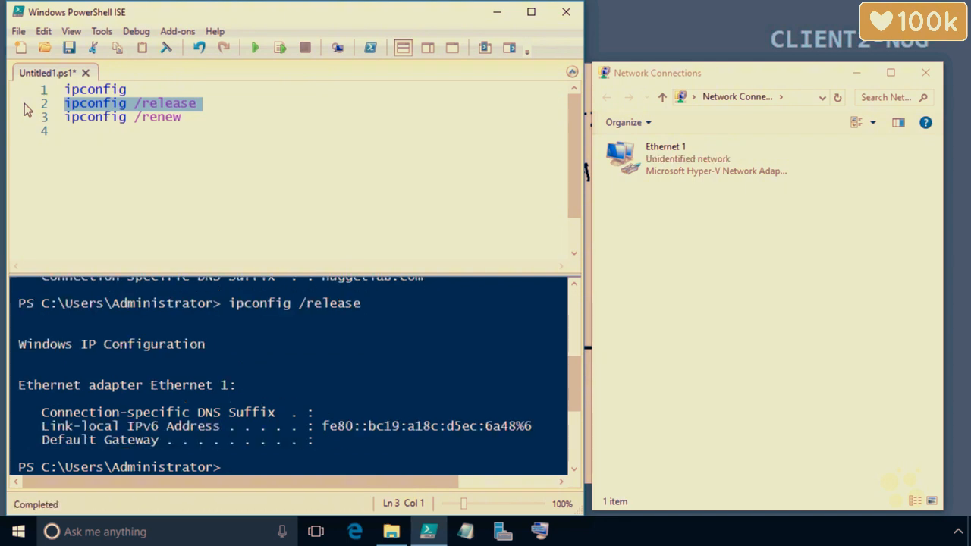
{"action": "left_click", "coordinate": [23, 117]}
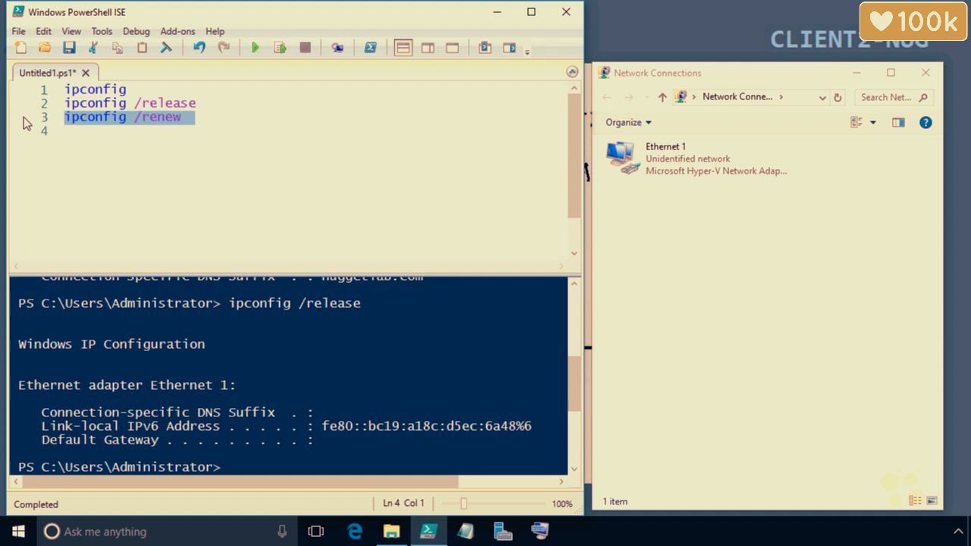
{"action": "key", "text": "F8"}
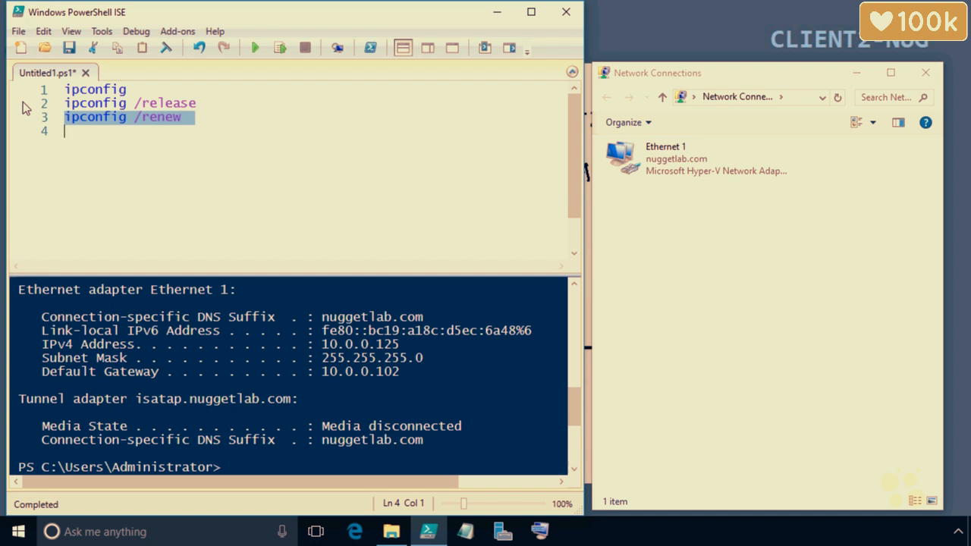
Add an ipconfig /all line below the renew command in the script.
{"action": "left_click", "coordinate": [189, 126]}
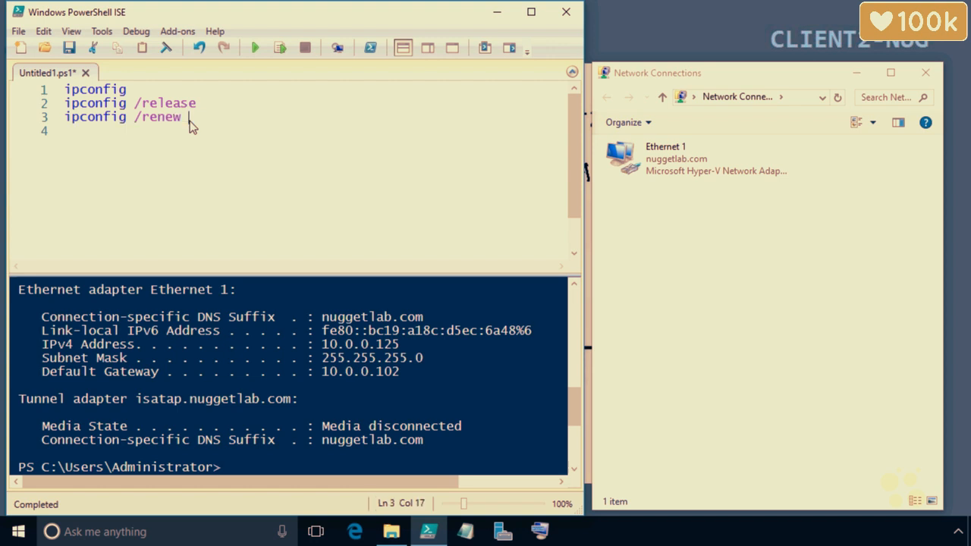
{"action": "key", "text": "Return"}
{"action": "type", "text": "ipconfig /all"}
{"action": "key", "text": "Return"}
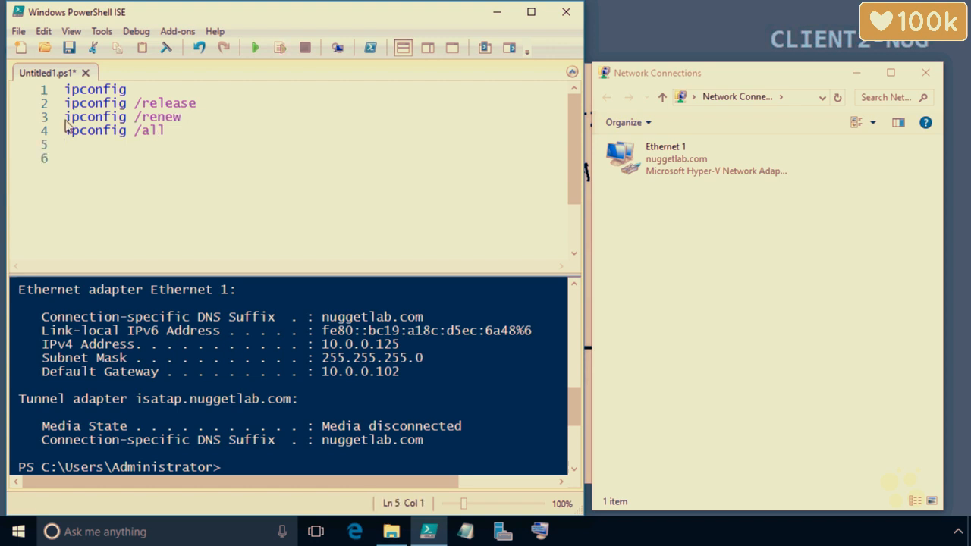
Run only the ipconfig /all line and review the Ethernet adapter's lease and DHCP server details in the output.
{"action": "left_click", "coordinate": [19, 132]}
{"action": "key", "text": "F8"}
{"action": "scroll", "coordinate": [574, 286], "scroll_direction": "up", "scroll_amount": 5}
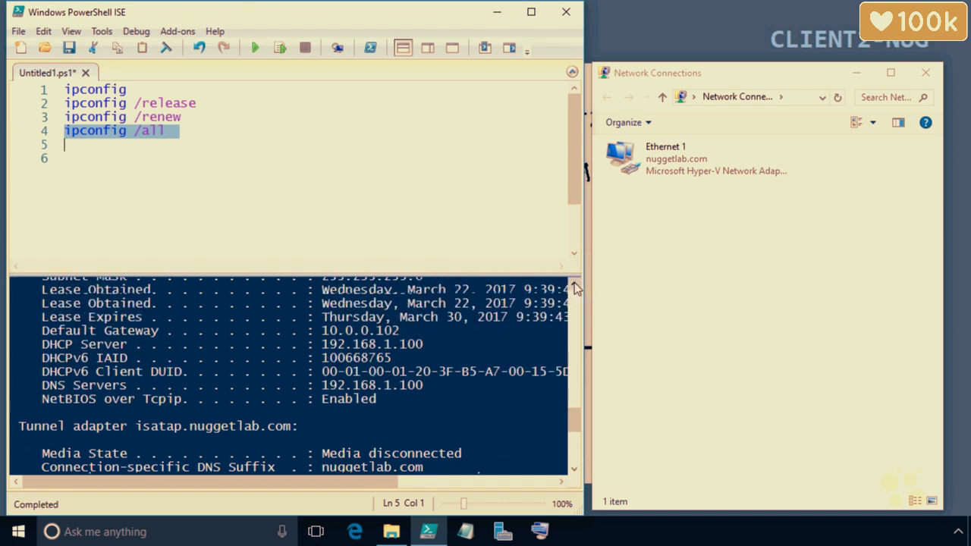
{"action": "left_click", "coordinate": [574, 285]}
{"action": "left_click", "coordinate": [574, 285]}
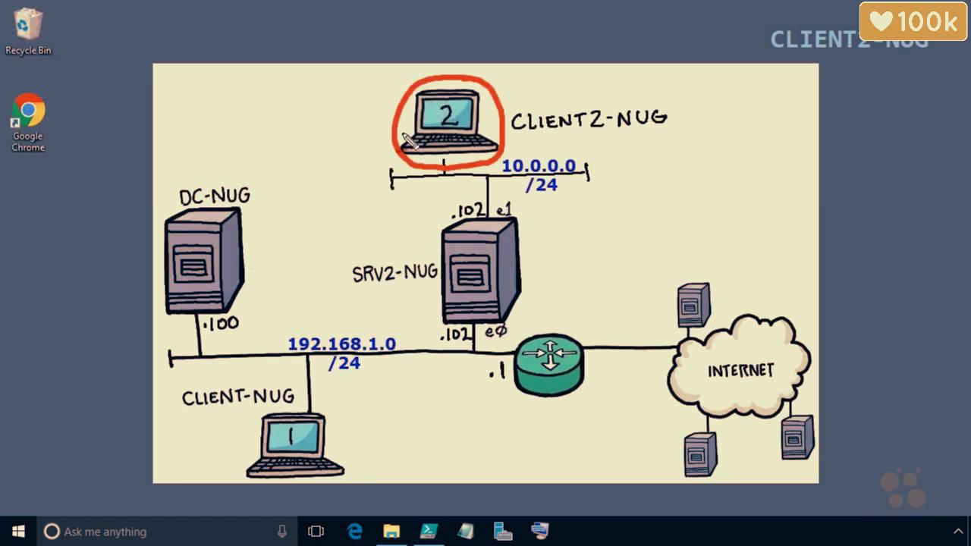
{"action": "left_click_drag", "start_coordinate": [413, 136], "coordinate": [253, 233]}
{"action": "left_click_drag", "start_coordinate": [261, 210], "coordinate": [277, 226]}
{"action": "mouse_move", "coordinate": [251, 264]}
{"action": "left_mouse_down"}
{"action": "mouse_move", "coordinate": [290, 184]}
{"action": "mouse_move", "coordinate": [299, 190]}
{"action": "left_mouse_up"}
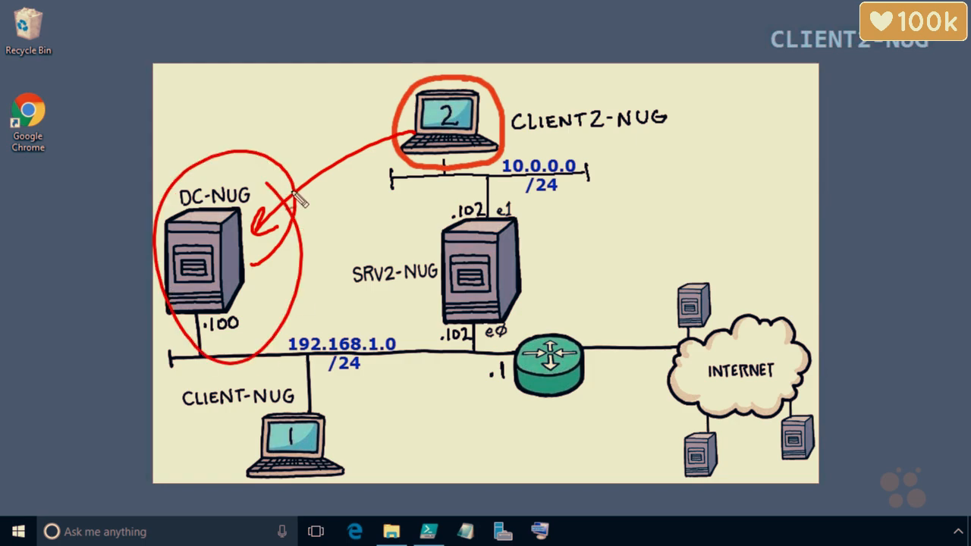
{"action": "left_click_drag", "start_coordinate": [256, 97], "coordinate": [246, 174]}
{"action": "left_click_drag", "start_coordinate": [237, 157], "coordinate": [263, 151]}
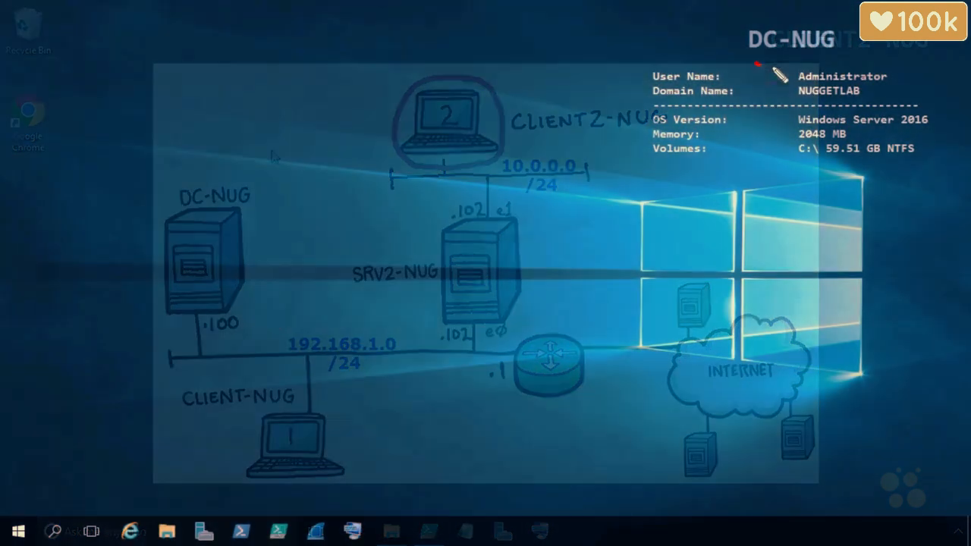
{"action": "mouse_move", "coordinate": [754, 72]}
{"action": "left_mouse_down"}
{"action": "mouse_move", "coordinate": [839, 17]}
{"action": "mouse_move", "coordinate": [851, 85]}
{"action": "left_mouse_up"}
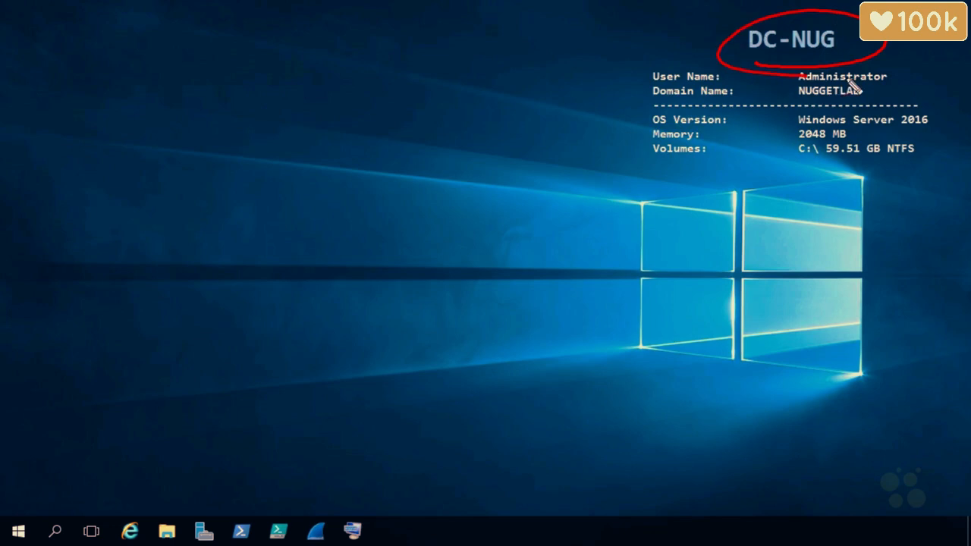
{"action": "key", "text": "Escape"}
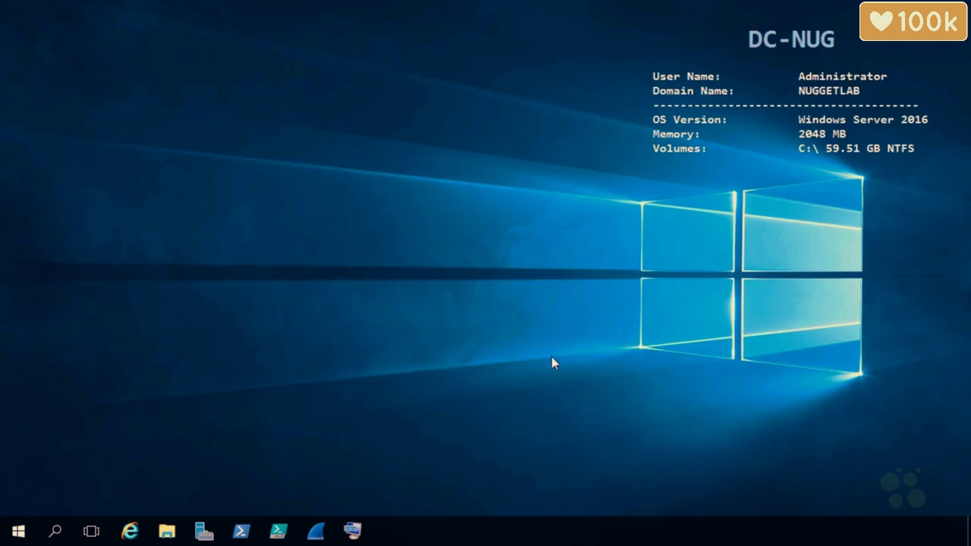
Launch Server Manager on DC-NUG and open the DHCP management console from it.
{"action": "left_click", "coordinate": [203, 532]}
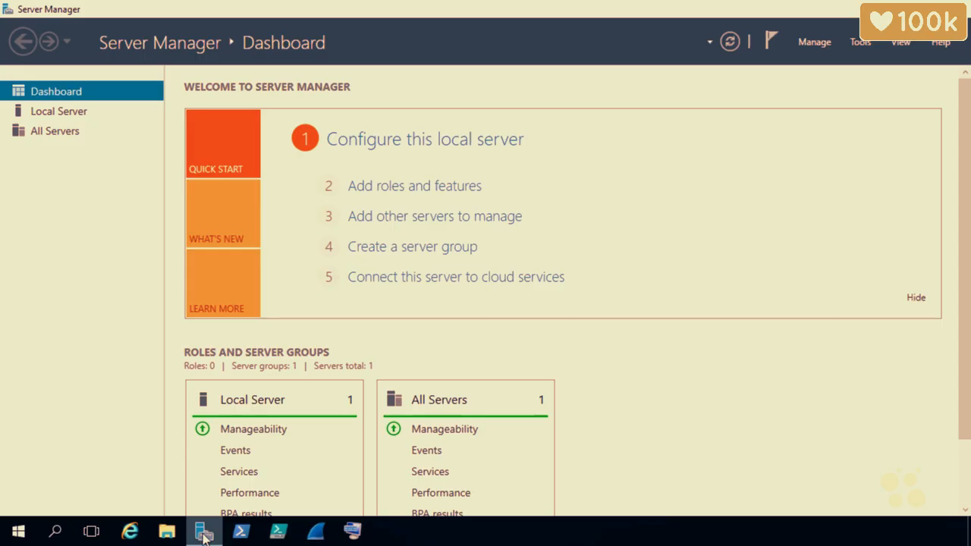
{"action": "left_click", "coordinate": [860, 44]}
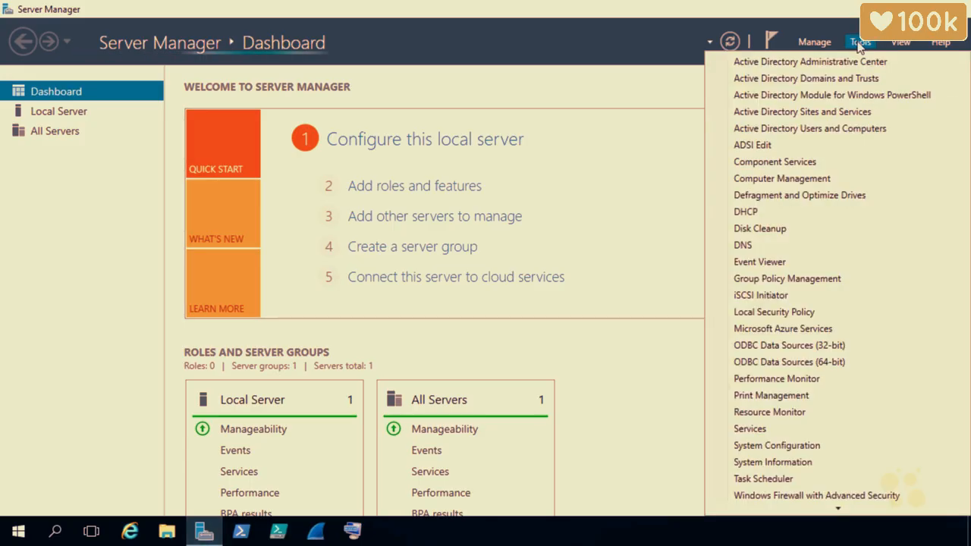
{"action": "left_click", "coordinate": [766, 212]}
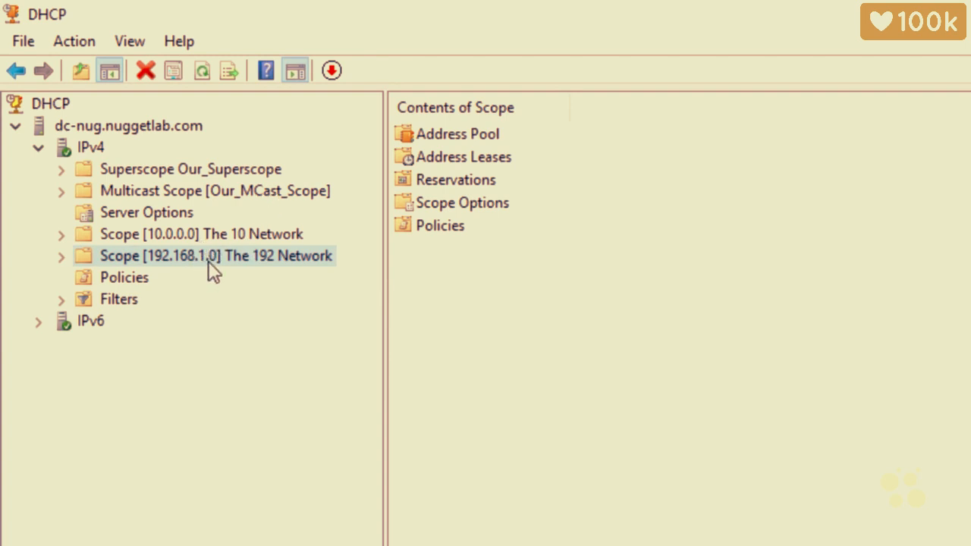
Expand the 10.0.0.0 scope under IPv4 and view the policies at scope level and at server level.
{"action": "left_click", "coordinate": [225, 236]}
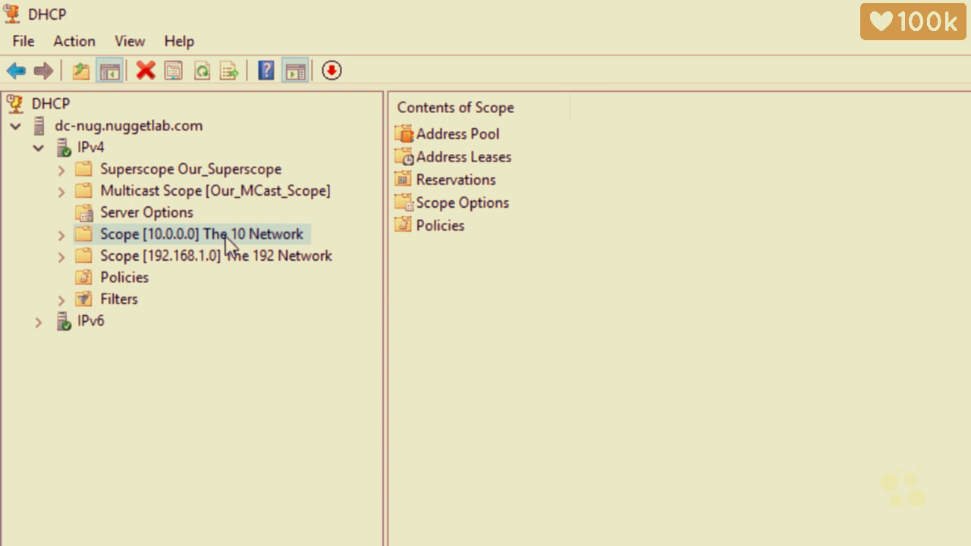
{"action": "left_click", "coordinate": [59, 234]}
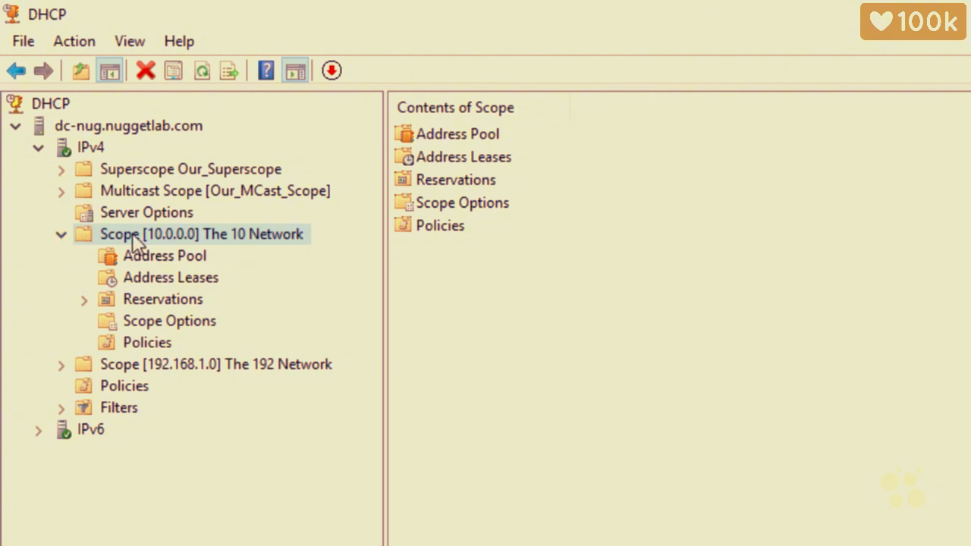
{"action": "left_click", "coordinate": [166, 281]}
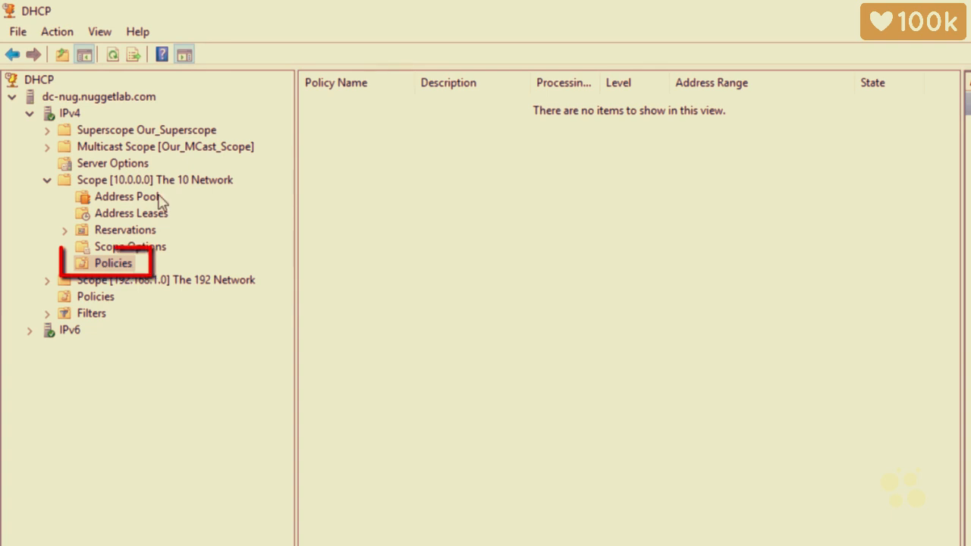
{"action": "left_click", "coordinate": [96, 299]}
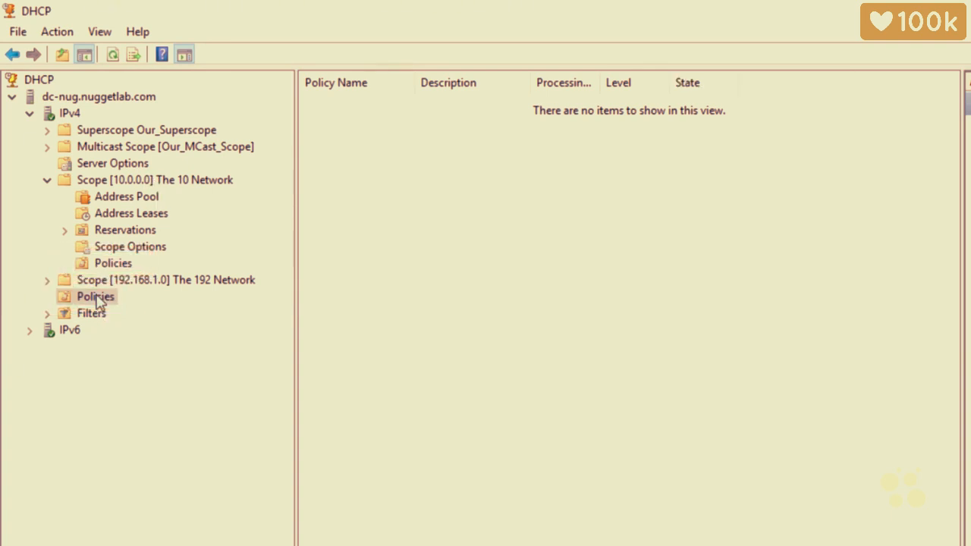
Start a new policy in the 10.0.0.0 scope, name it Our DHCP Policy and continue to its conditions.
{"action": "left_click", "coordinate": [114, 263]}
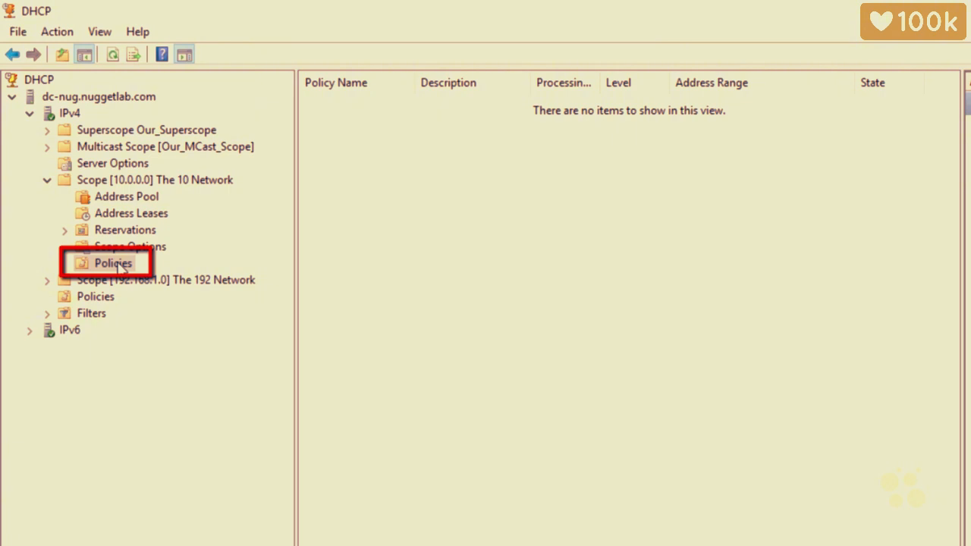
{"action": "right_click", "coordinate": [121, 270]}
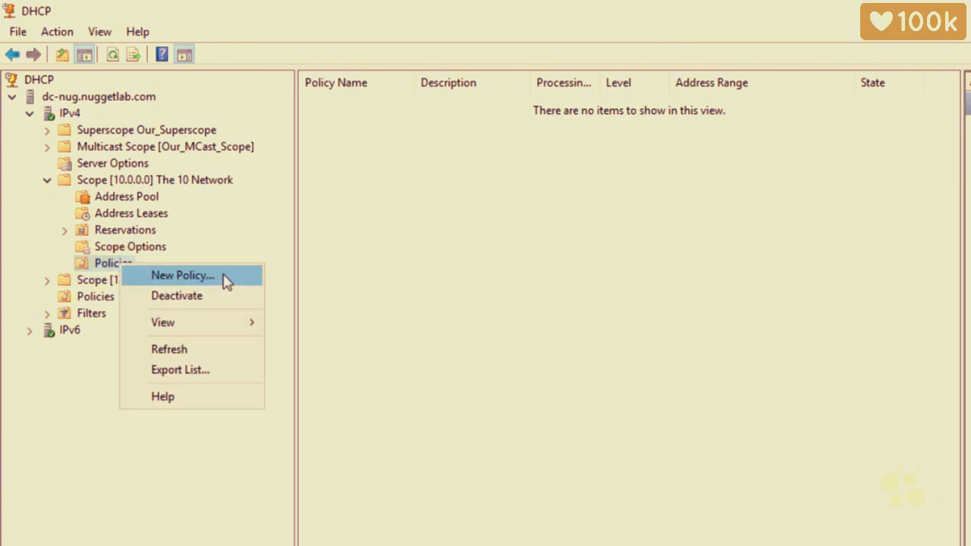
{"action": "left_click", "coordinate": [225, 277]}
{"action": "type", "text": "Our DHCP Policy"}
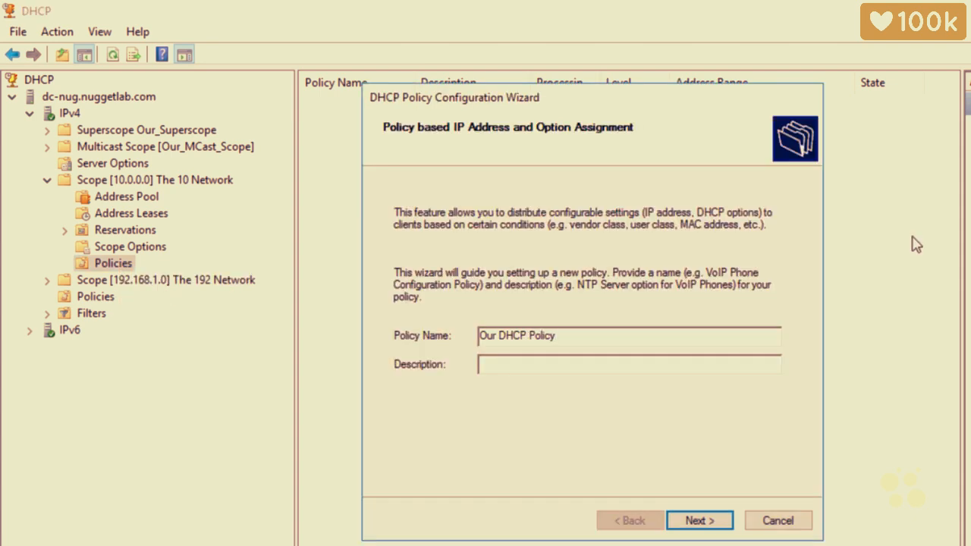
{"action": "left_click", "coordinate": [704, 523]}
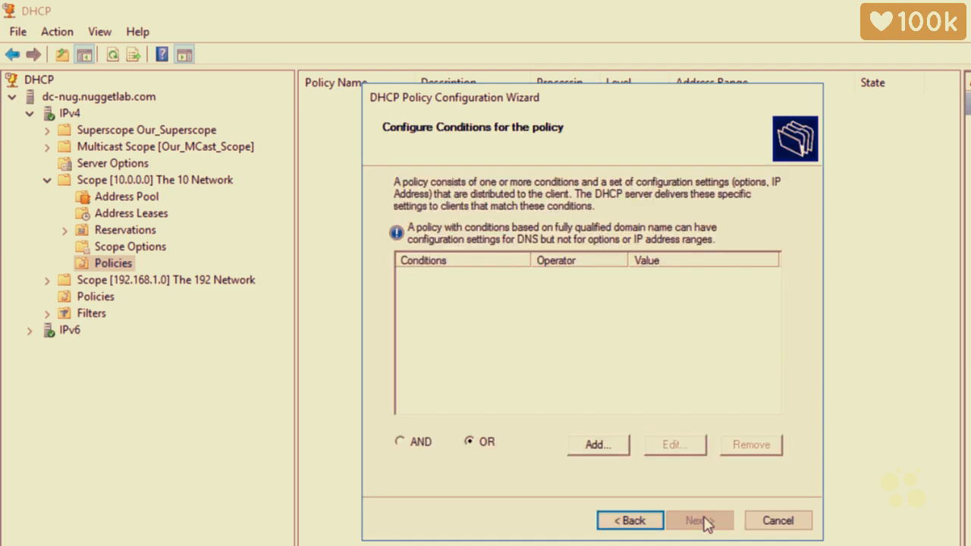
Add a policy condition requiring the MAC Address criterion to equal 0002B30000C2.
{"action": "left_click", "coordinate": [600, 449]}
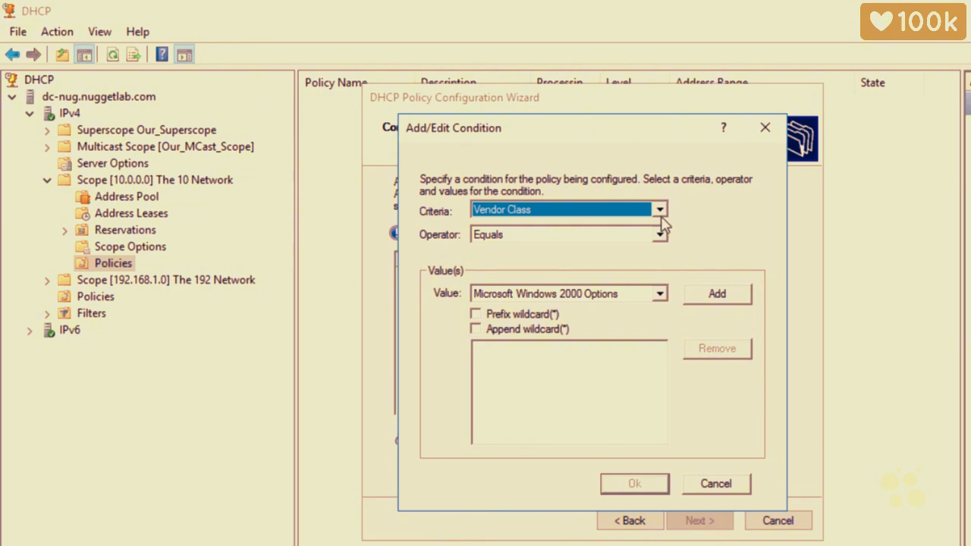
{"action": "left_click", "coordinate": [659, 210]}
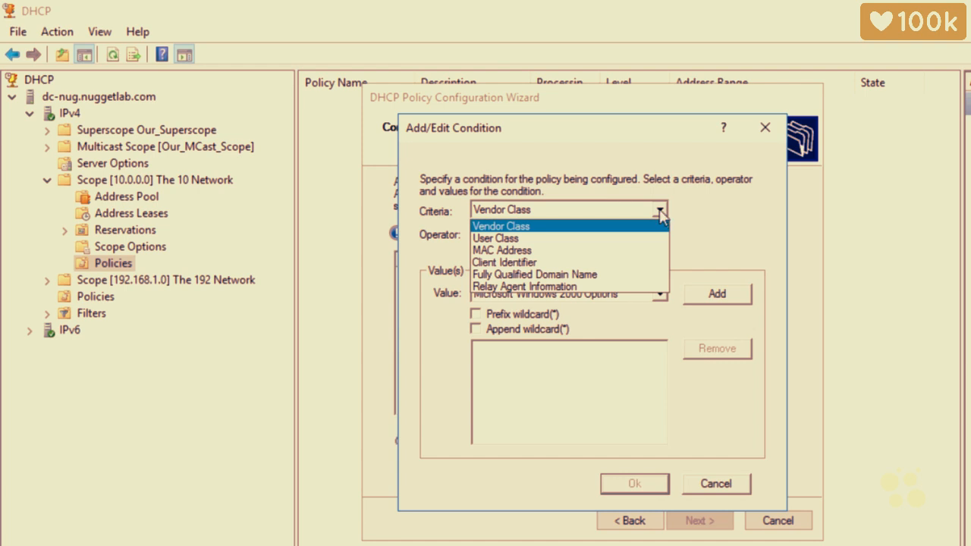
{"action": "left_click", "coordinate": [531, 250]}
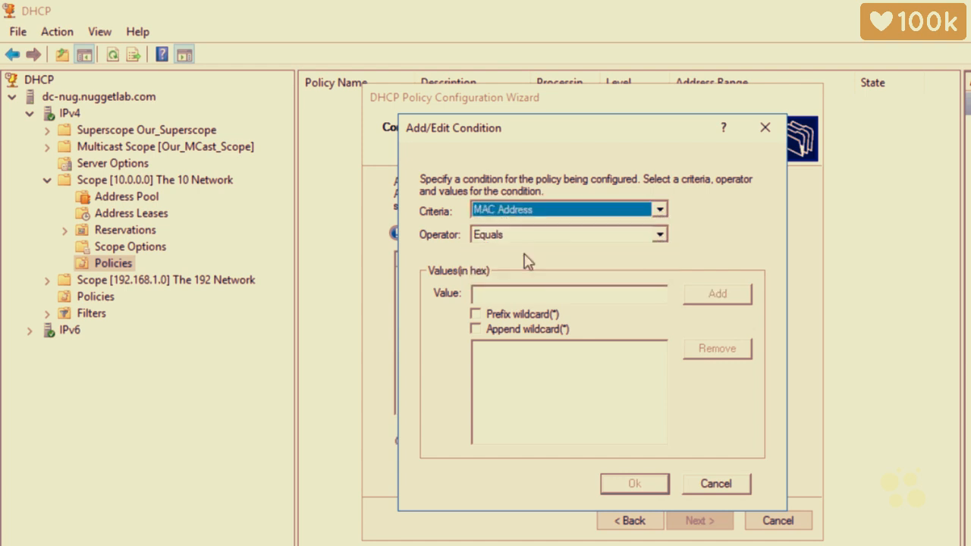
{"action": "left_click", "coordinate": [659, 235]}
{"action": "left_click", "coordinate": [659, 237]}
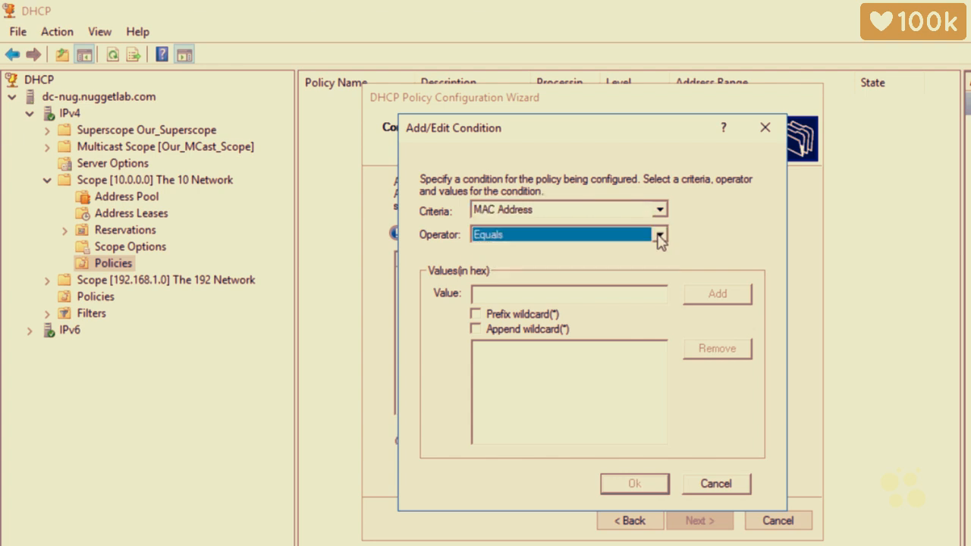
{"action": "left_click", "coordinate": [517, 297]}
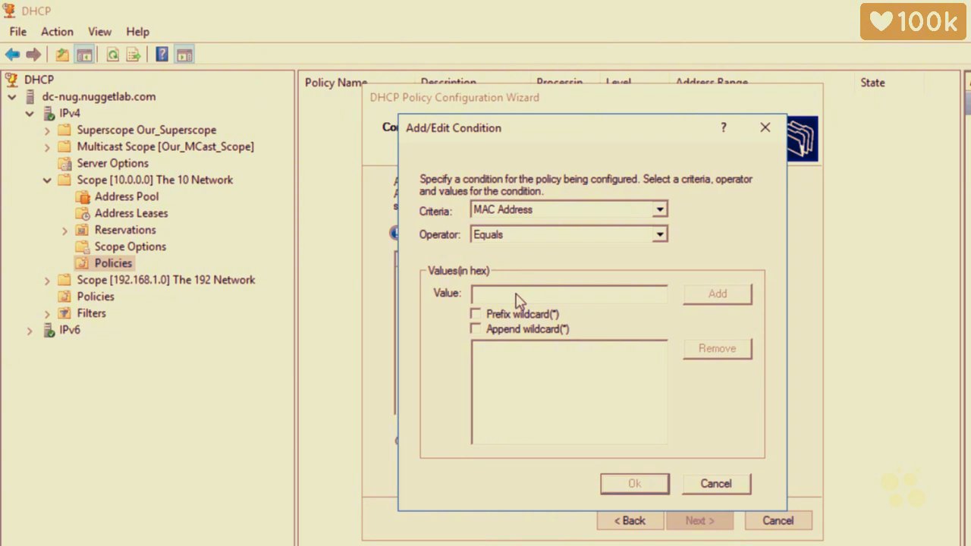
{"action": "type", "text": "0002b30000c2"}
{"action": "left_click", "coordinate": [719, 294]}
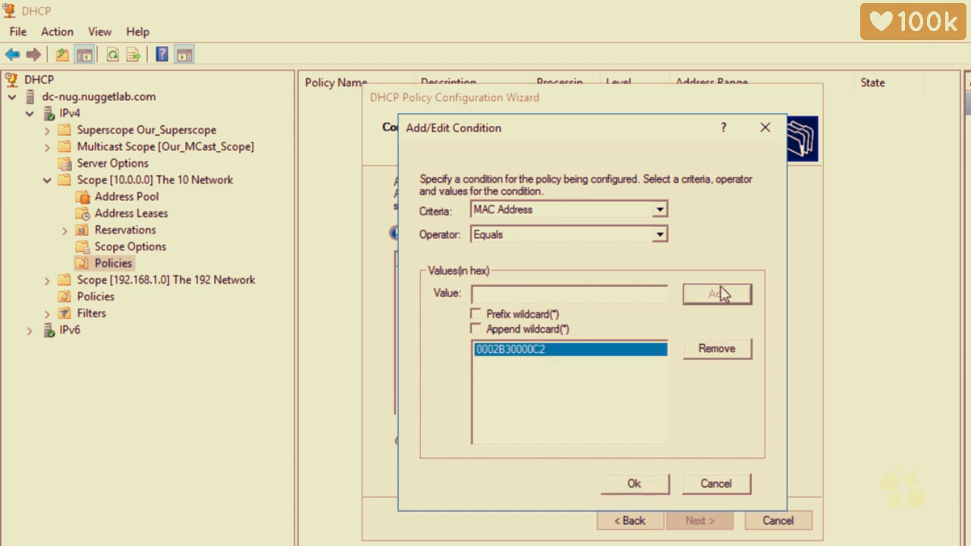
{"action": "left_click", "coordinate": [636, 483]}
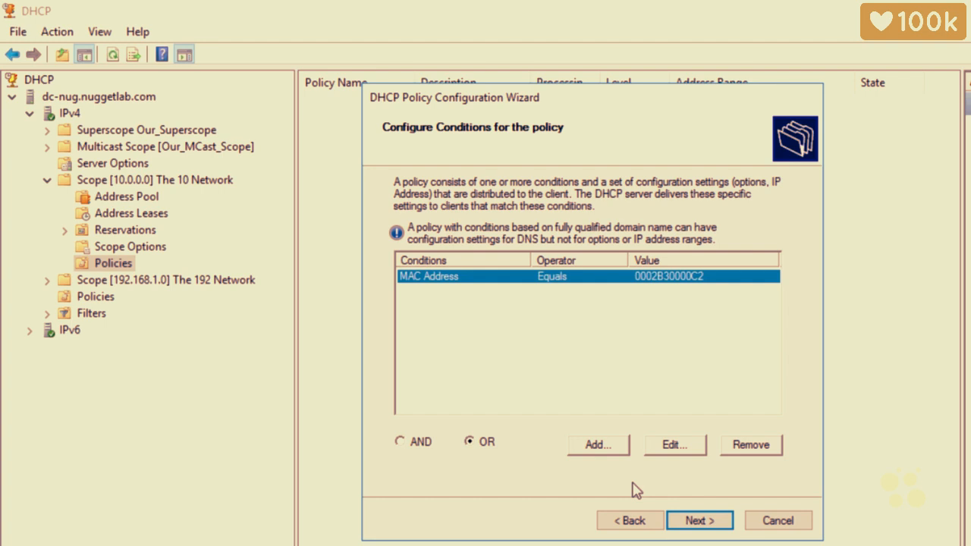
{"action": "left_click", "coordinate": [609, 448]}
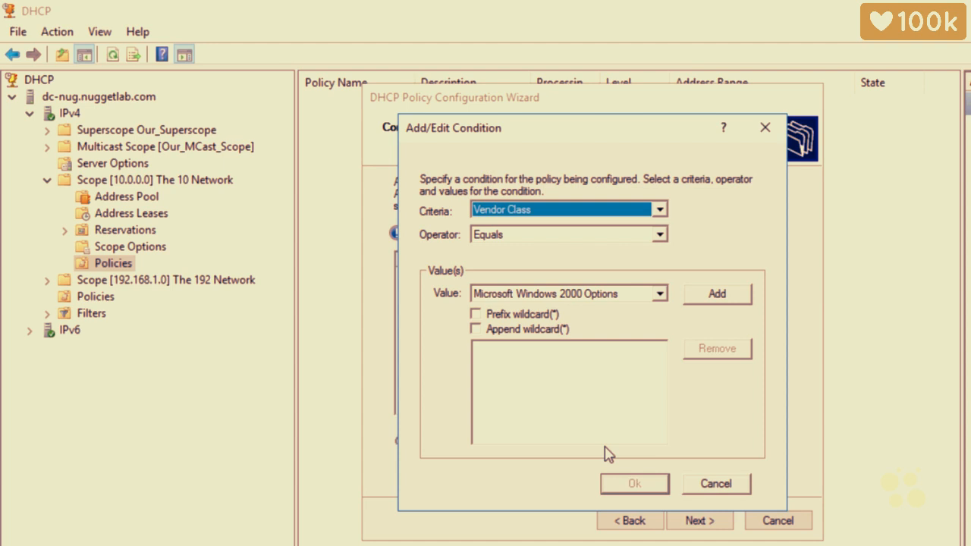
{"action": "left_click", "coordinate": [713, 484]}
{"action": "mouse_move", "coordinate": [584, 469]}
{"action": "left_mouse_down"}
{"action": "mouse_move", "coordinate": [600, 474]}
{"action": "mouse_move", "coordinate": [644, 445]}
{"action": "mouse_move", "coordinate": [588, 478]}
{"action": "left_mouse_up"}
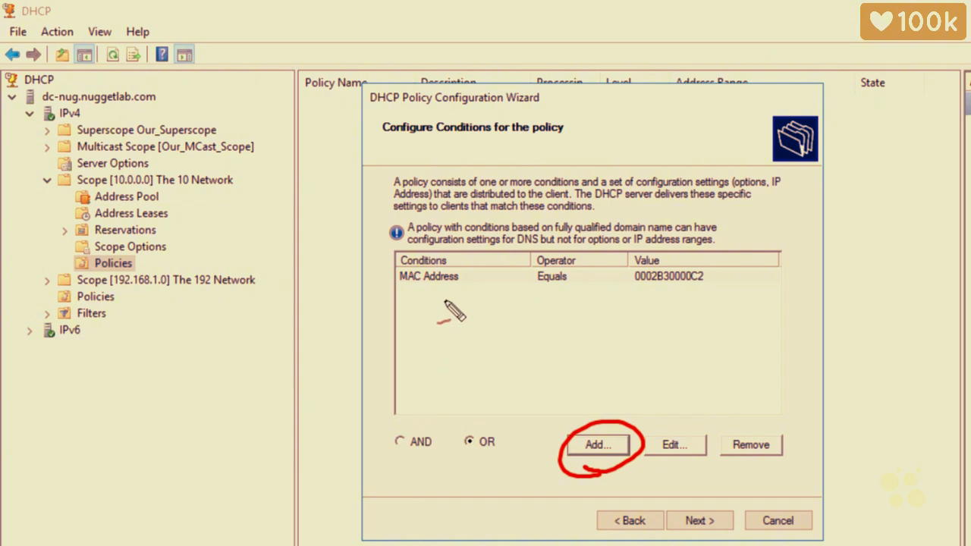
{"action": "mouse_move", "coordinate": [363, 288]}
{"action": "left_mouse_down"}
{"action": "mouse_move", "coordinate": [392, 283]}
{"action": "mouse_move", "coordinate": [377, 302]}
{"action": "left_mouse_up"}
{"action": "mouse_move", "coordinate": [364, 473]}
{"action": "left_mouse_down"}
{"action": "mouse_move", "coordinate": [398, 442]}
{"action": "mouse_move", "coordinate": [391, 465]}
{"action": "left_mouse_up"}
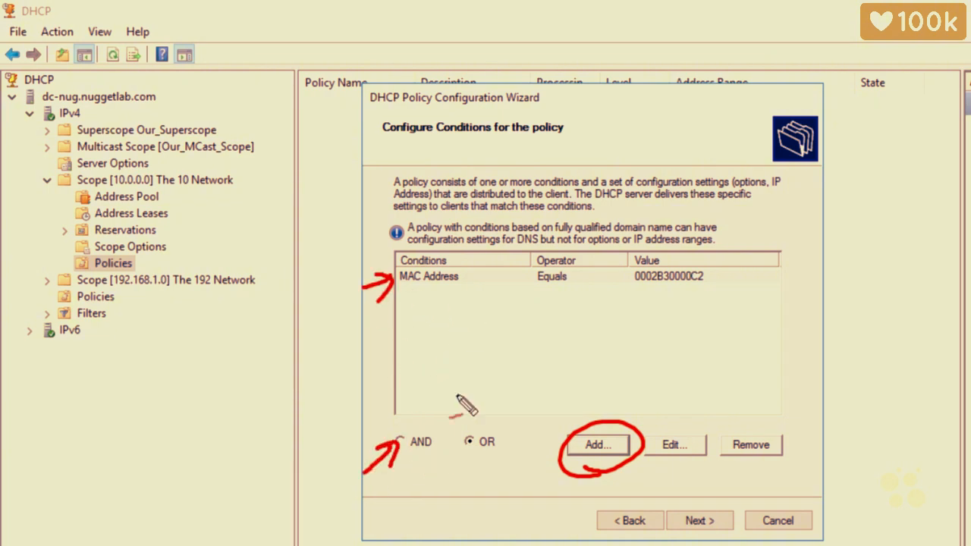
{"action": "mouse_move", "coordinate": [381, 334]}
{"action": "left_mouse_down"}
{"action": "mouse_move", "coordinate": [409, 307]}
{"action": "mouse_move", "coordinate": [409, 322]}
{"action": "left_mouse_up"}
{"action": "mouse_move", "coordinate": [473, 459]}
{"action": "left_mouse_down"}
{"action": "mouse_move", "coordinate": [489, 459]}
{"action": "mouse_move", "coordinate": [471, 464]}
{"action": "mouse_move", "coordinate": [471, 419]}
{"action": "left_mouse_up"}
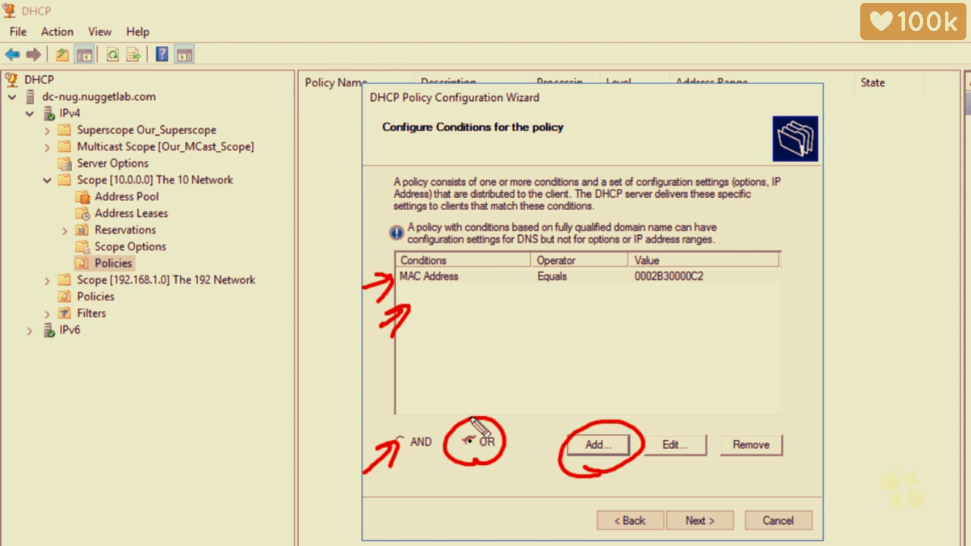
{"action": "key", "text": "Escape"}
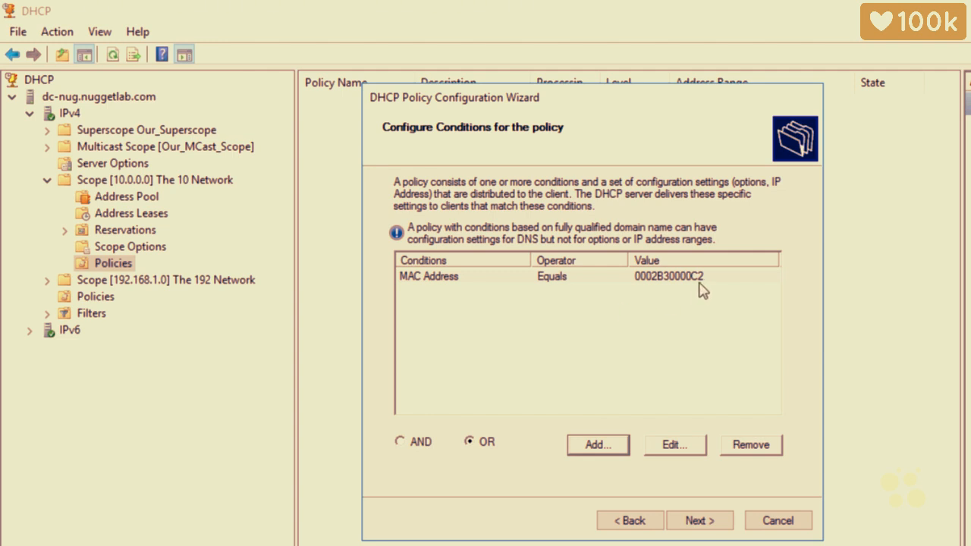
Continue to the policy settings and set its IP address range from 10.0.0.141 to 10.0.0.145.
{"action": "left_click", "coordinate": [700, 523]}
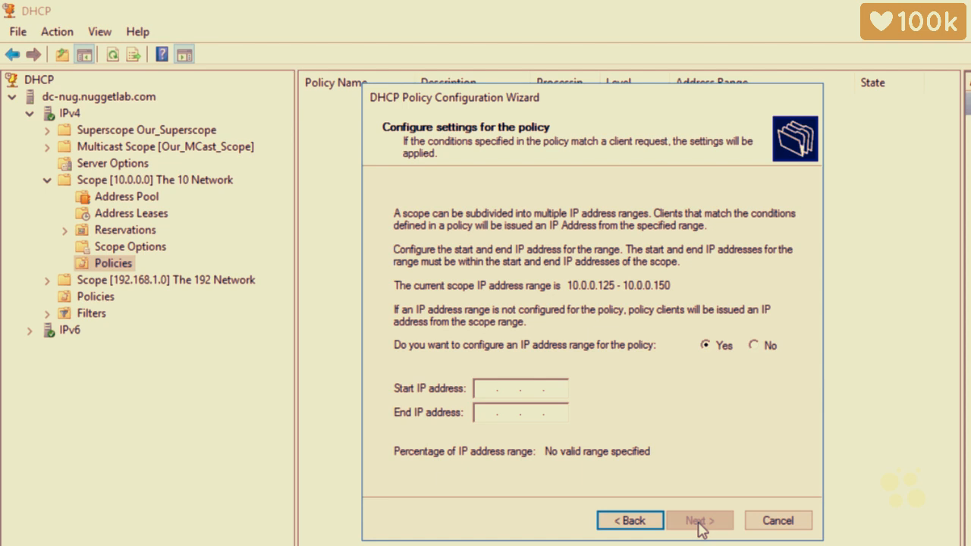
{"action": "left_click", "coordinate": [482, 390]}
{"action": "type", "text": "10.0.0.1"}
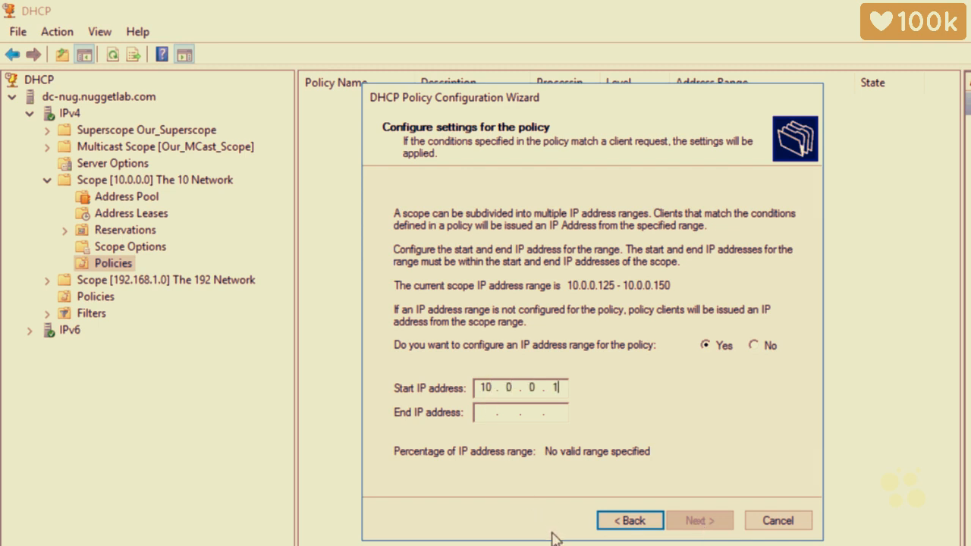
{"action": "type", "text": "41"}
{"action": "left_click", "coordinate": [486, 415]}
{"action": "type", "text": "10 . 0 "}
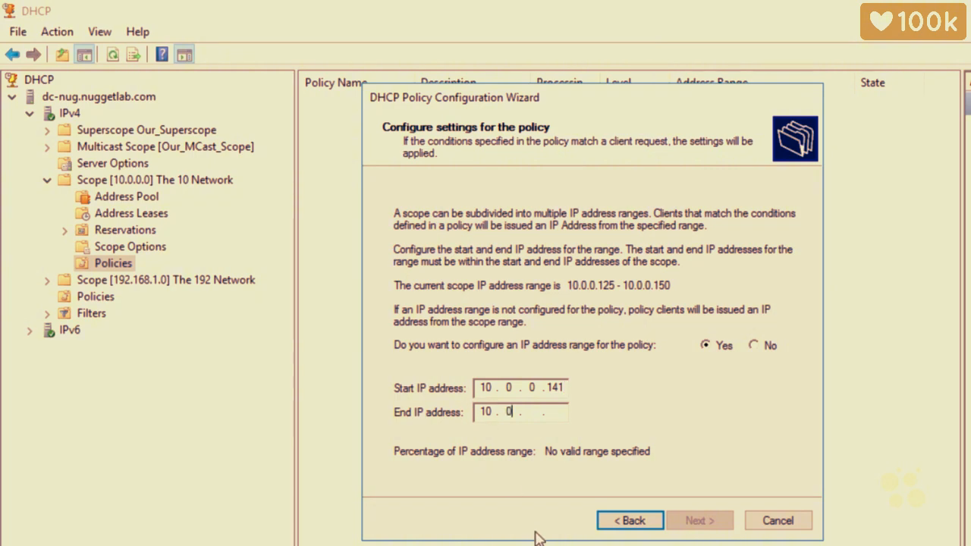
{"action": "type", "text": ". 0 .145"}
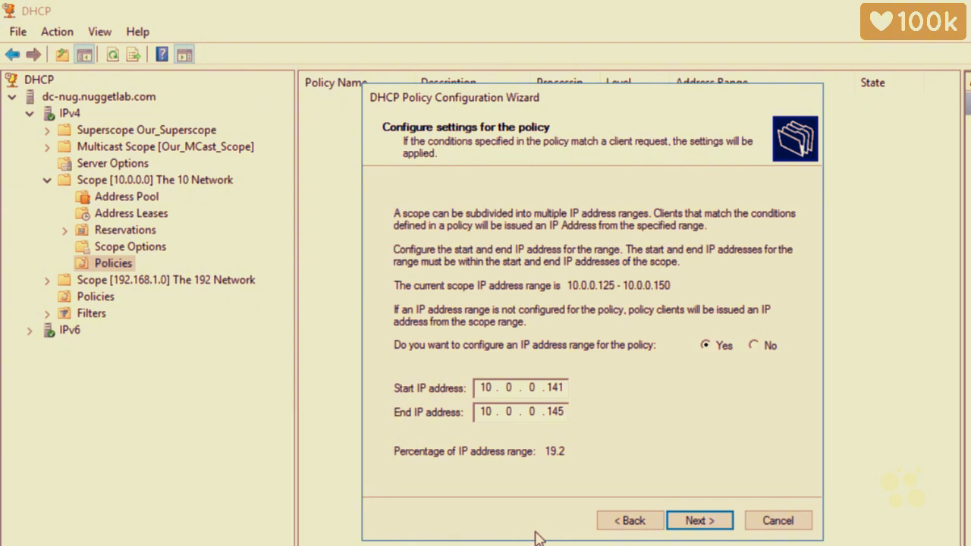
Leave the DHCP options unconfigured, finish creating the policy and select it in the scope's policy list.
{"action": "left_click", "coordinate": [694, 522]}
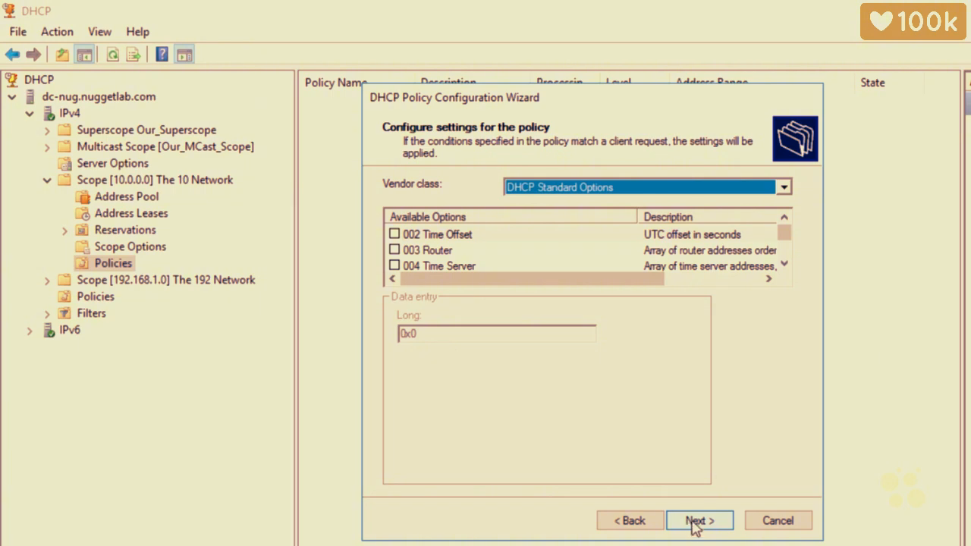
{"action": "left_click", "coordinate": [693, 522]}
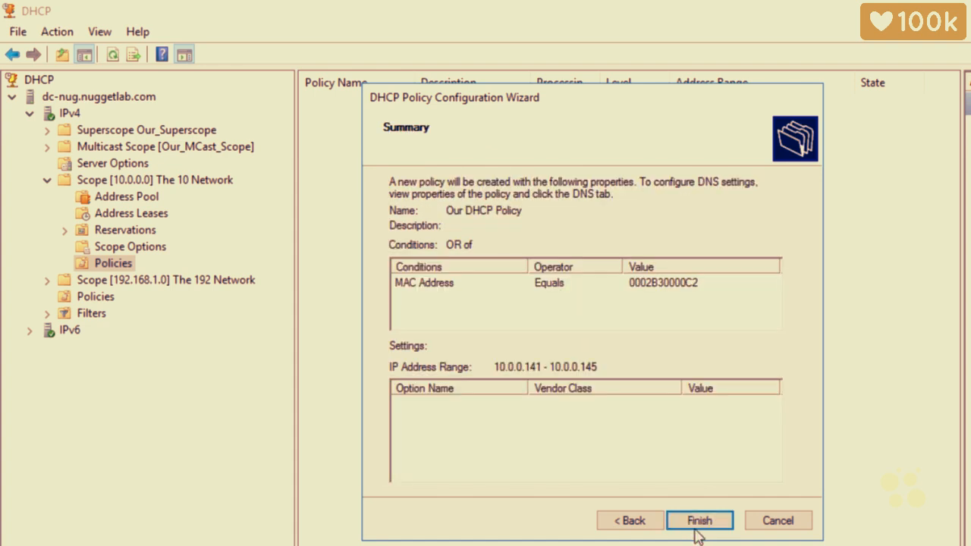
{"action": "left_click", "coordinate": [698, 522]}
{"action": "left_click", "coordinate": [360, 104]}
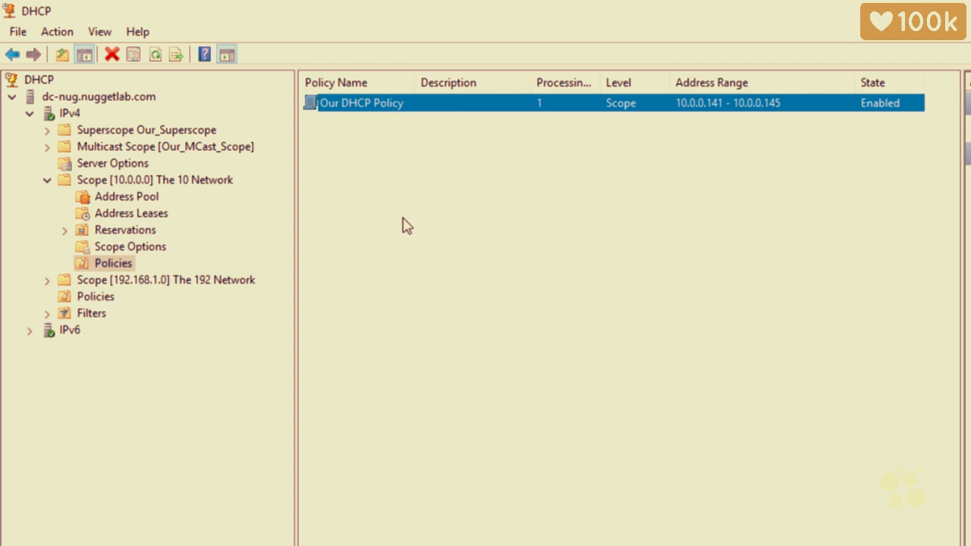
Switch to CLIENT2-NUG, show Network Connections and PowerShell ISE, and run only the ipconfig line to check the current IPv4 address.
{"action": "left_click", "coordinate": [152, 251]}
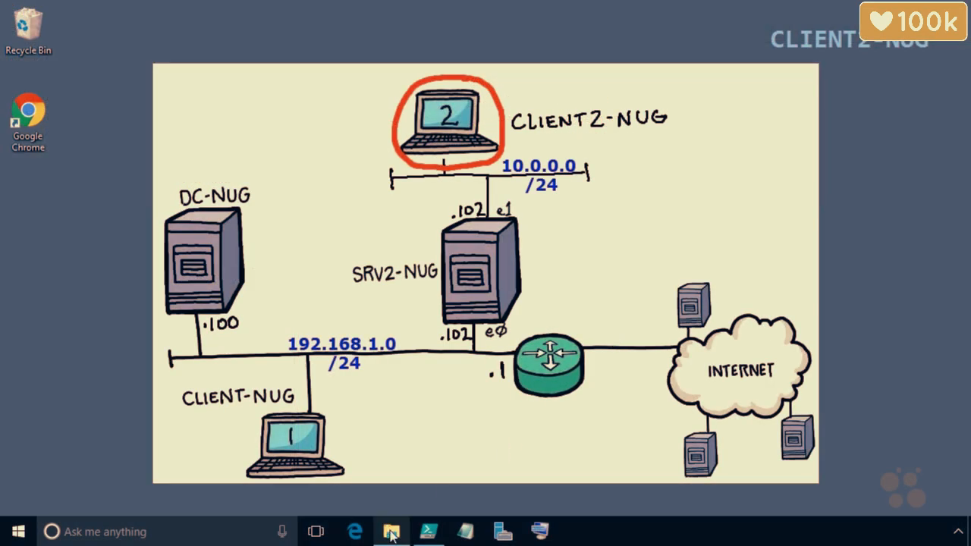
{"action": "left_click", "coordinate": [391, 532]}
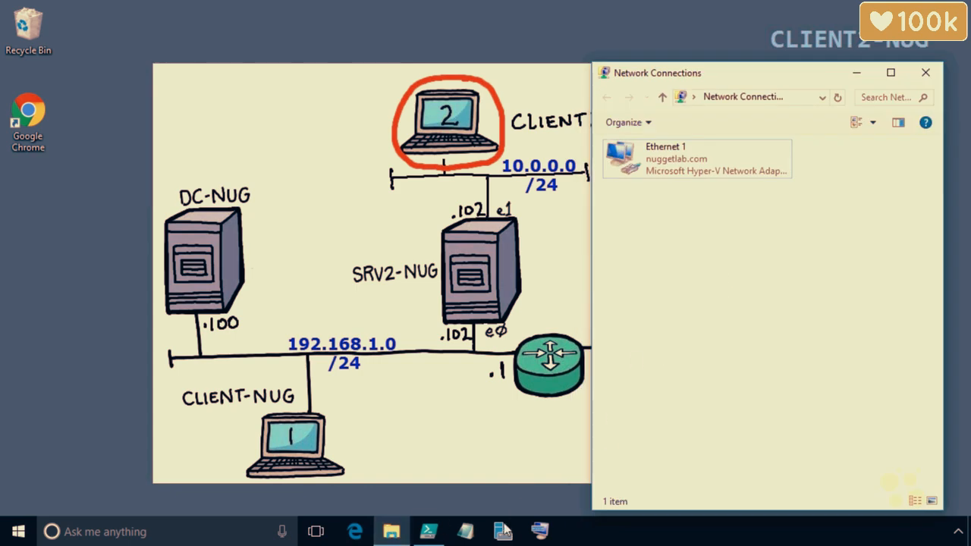
{"action": "left_click", "coordinate": [428, 532]}
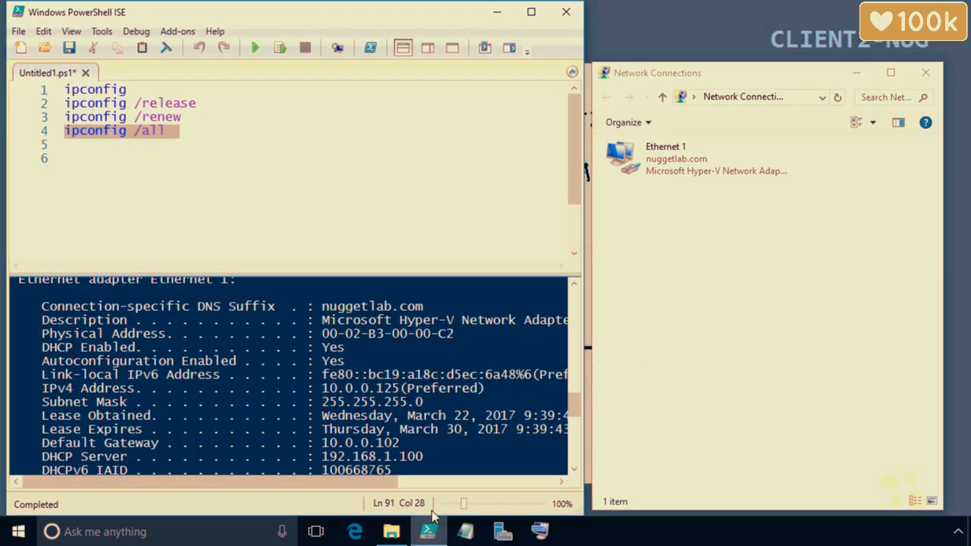
{"action": "left_click", "coordinate": [25, 90]}
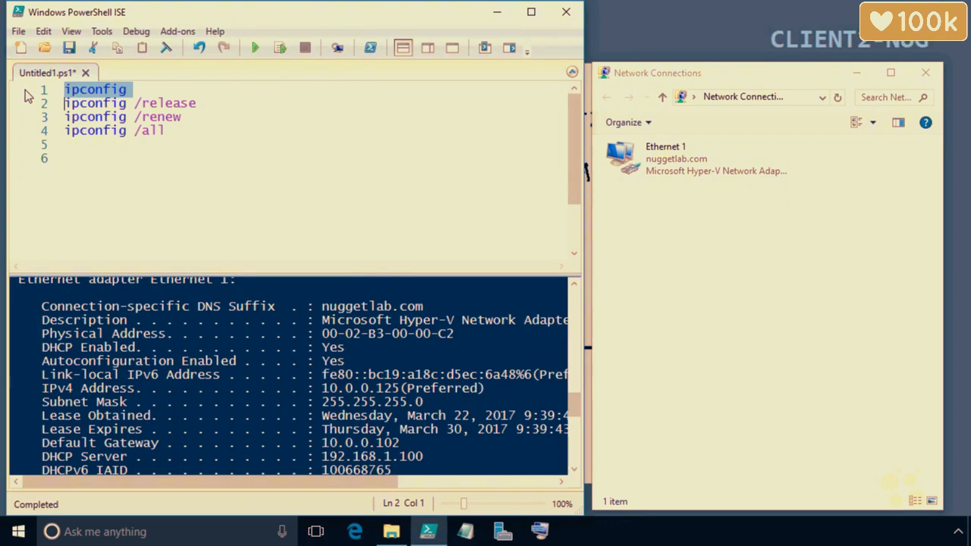
{"action": "key", "text": "F8"}
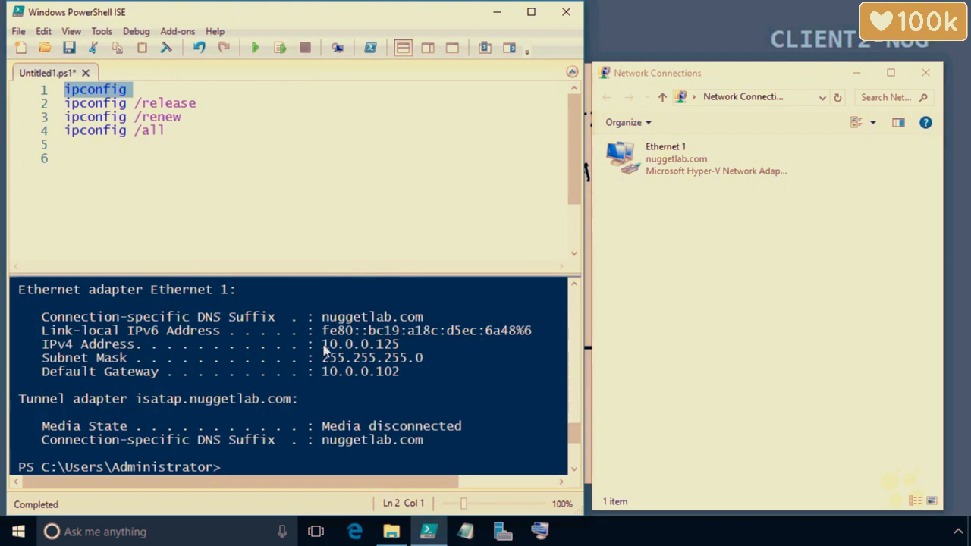
{"action": "left_click_drag", "start_coordinate": [401, 346], "coordinate": [321, 354]}
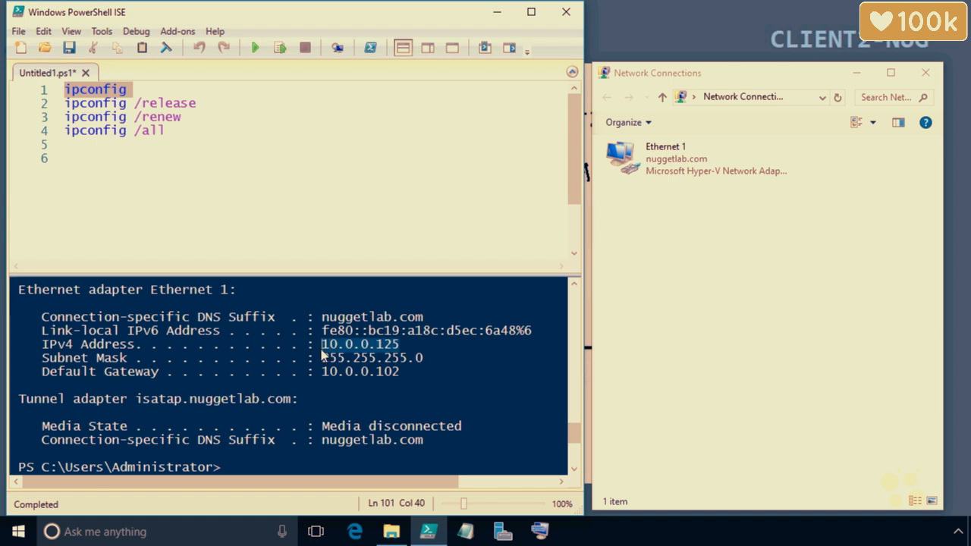
{"action": "left_click", "coordinate": [347, 398]}
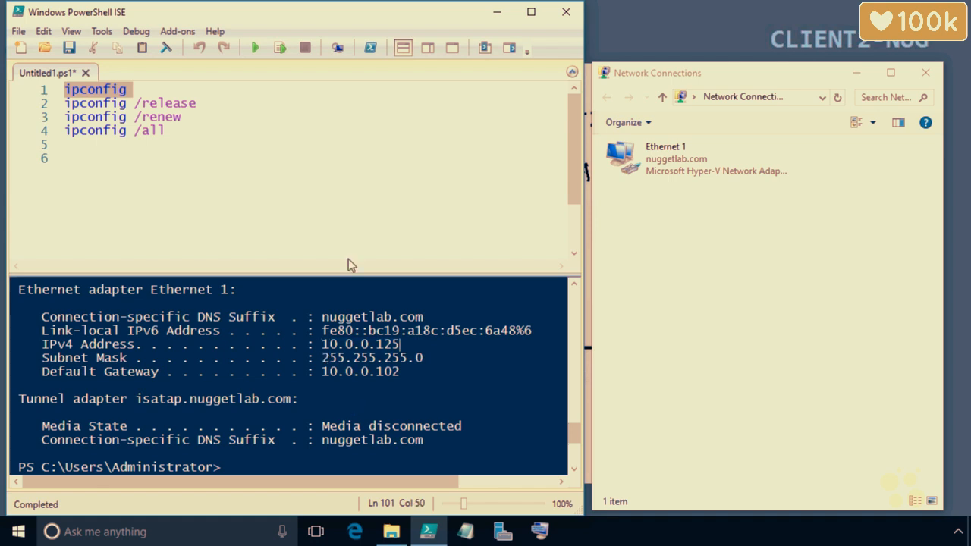
Run the ipconfig /release line followed by the ipconfig /renew line, and check the adapter's renewed IPv4 address.
{"action": "left_click", "coordinate": [23, 103]}
{"action": "key", "text": "F8"}
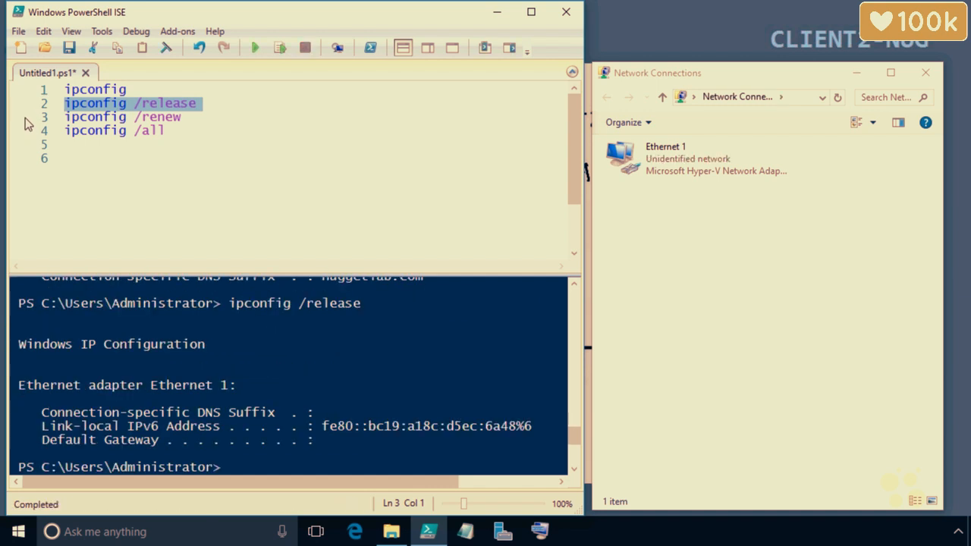
{"action": "left_click", "coordinate": [25, 118]}
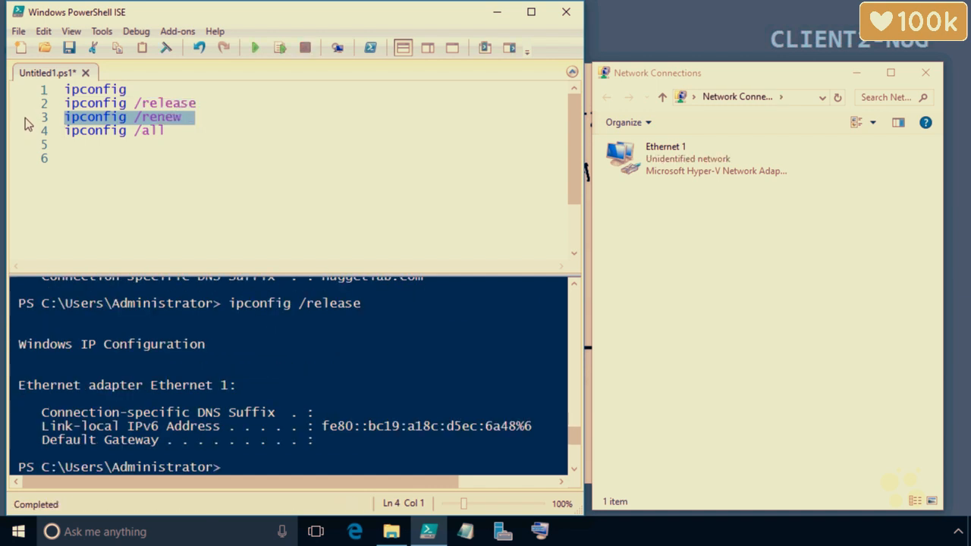
{"action": "key", "text": "F8"}
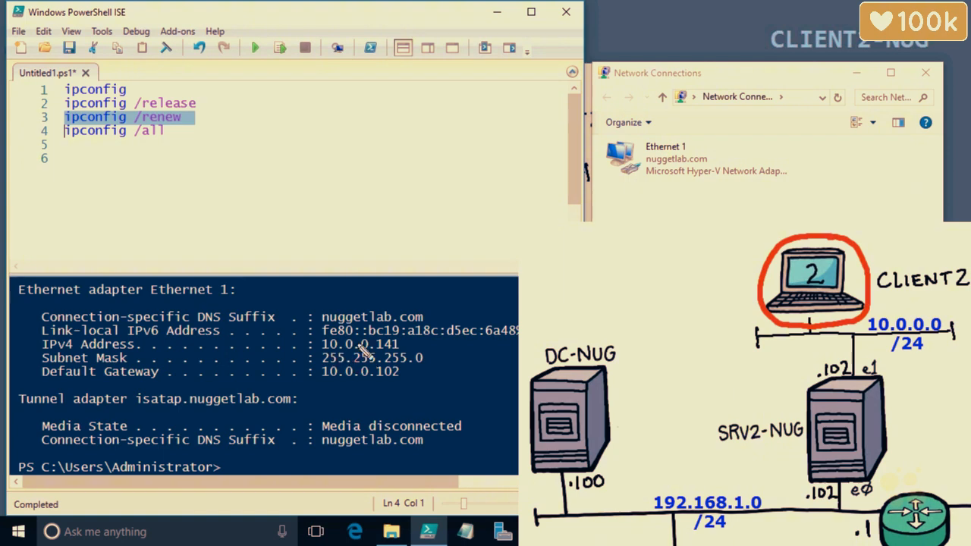
{"action": "mouse_move", "coordinate": [410, 334]}
{"action": "left_mouse_down"}
{"action": "mouse_move", "coordinate": [328, 334]}
{"action": "mouse_move", "coordinate": [340, 354]}
{"action": "mouse_move", "coordinate": [376, 353]}
{"action": "mouse_move", "coordinate": [408, 336]}
{"action": "mouse_move", "coordinate": [419, 349]}
{"action": "left_mouse_up"}
{"action": "left_click_drag", "start_coordinate": [430, 342], "coordinate": [430, 355]}
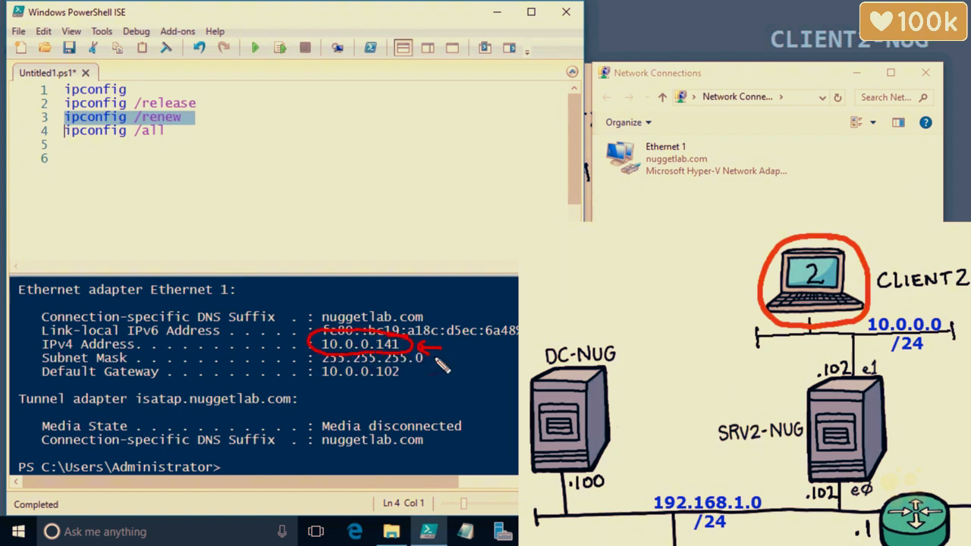